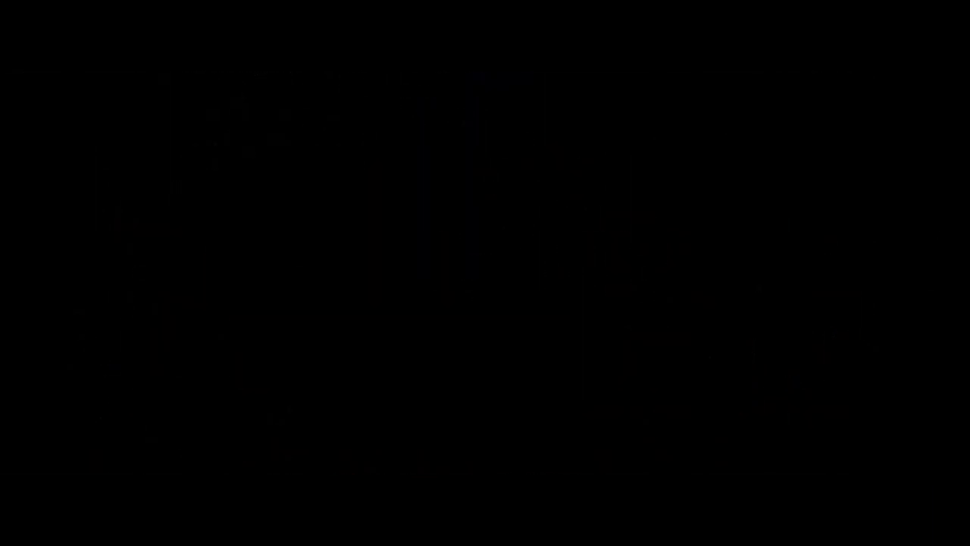
- Drop the Background clip into the empty project and trim it from 25:00 to 5:00
{"action": "left_click", "coordinate": [184, 165]}
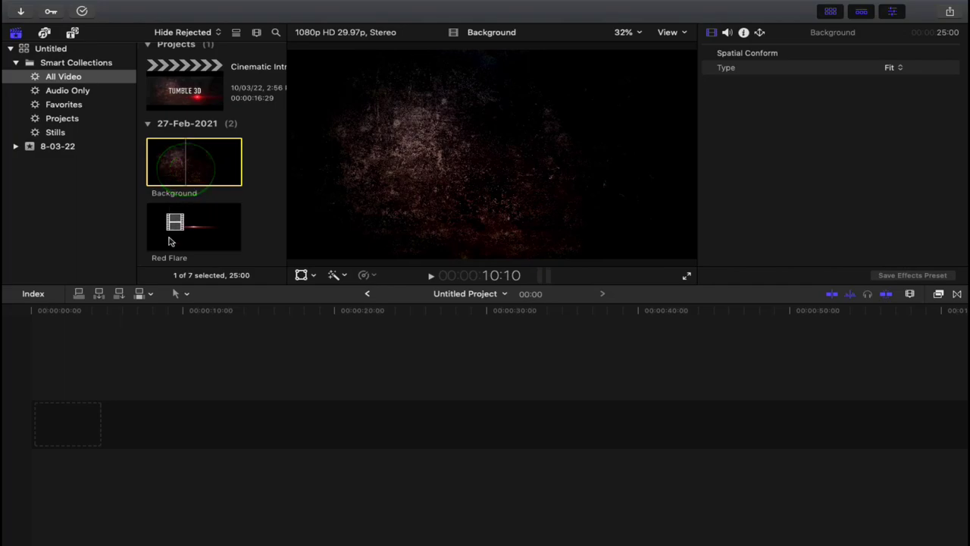
{"action": "left_click_drag", "start_coordinate": [171, 241], "coordinate": [28, 429]}
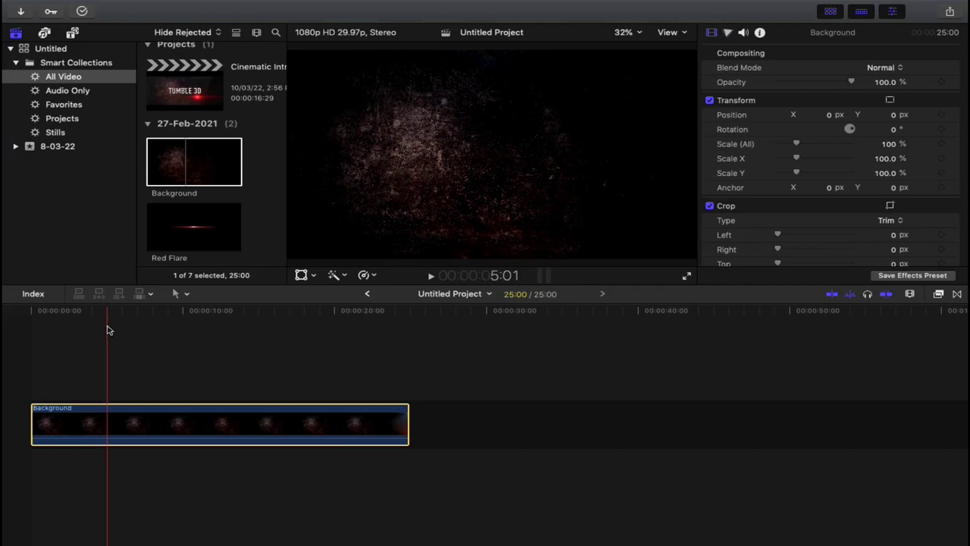
{"action": "left_click", "coordinate": [109, 329]}
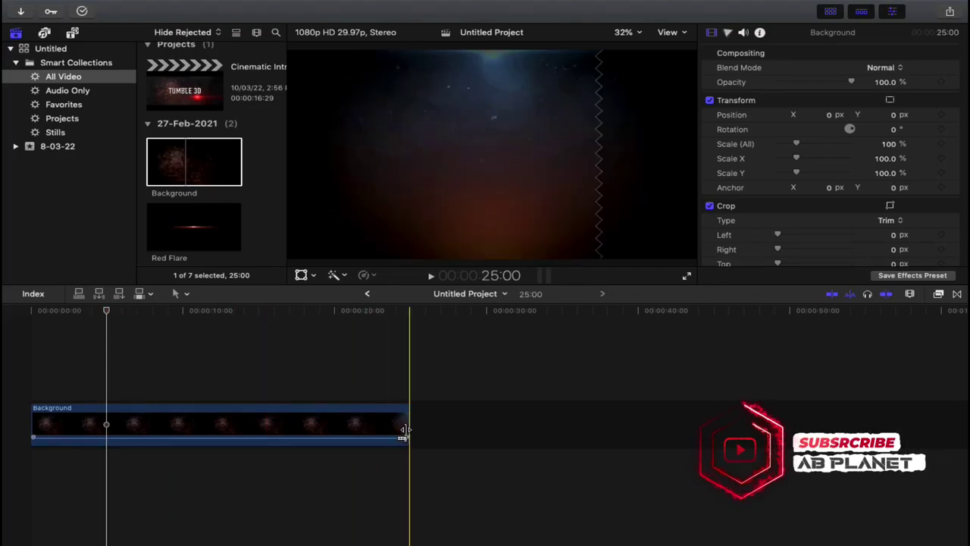
{"action": "left_click_drag", "start_coordinate": [408, 426], "coordinate": [108, 419]}
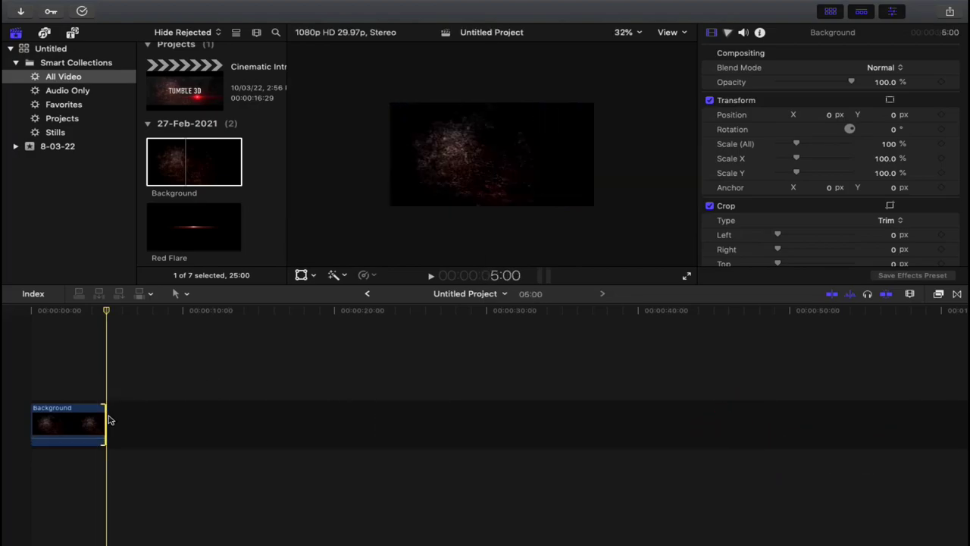
- Raise the Background clip's Color Board saturation: shadows to 80%, midtones and highlights up too
{"action": "scroll", "coordinate": [87, 422], "scroll_direction": "up", "scroll_amount": 2}
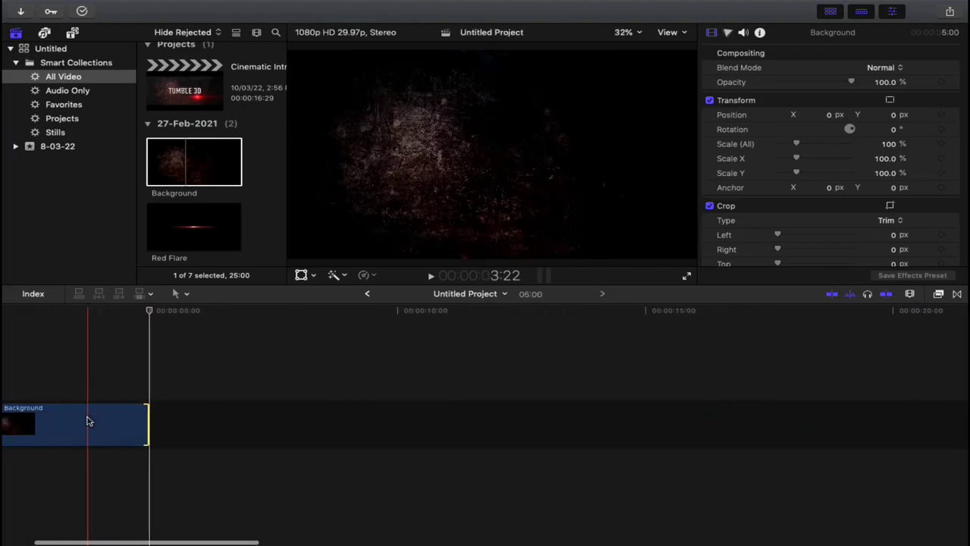
{"action": "scroll", "coordinate": [87, 422], "scroll_direction": "up", "scroll_amount": 1}
{"action": "scroll", "coordinate": [87, 421], "scroll_direction": "up", "scroll_amount": 3}
{"action": "scroll", "coordinate": [87, 421], "scroll_direction": "up", "scroll_amount": 3}
{"action": "scroll", "coordinate": [87, 421], "scroll_direction": "up", "scroll_amount": 3}
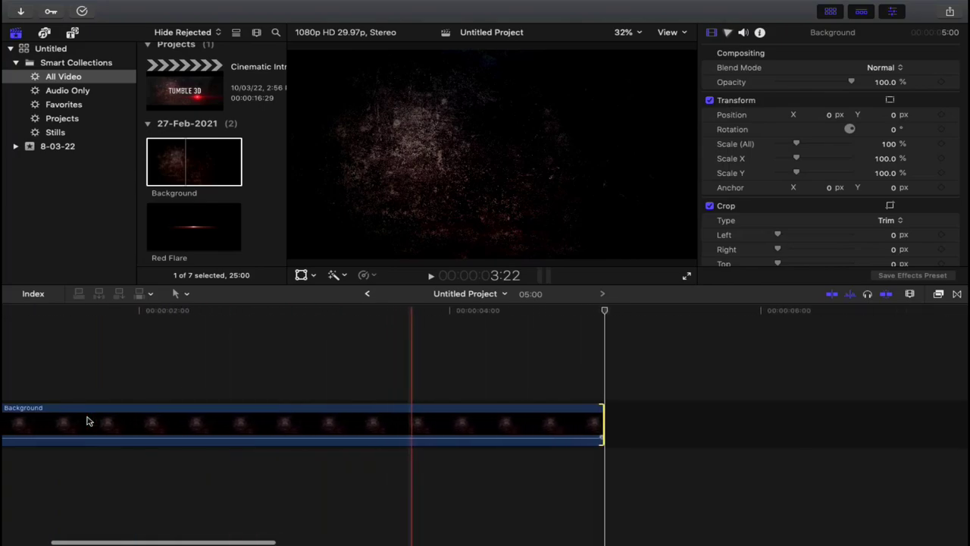
{"action": "scroll", "coordinate": [87, 422], "scroll_direction": "up", "scroll_amount": 2}
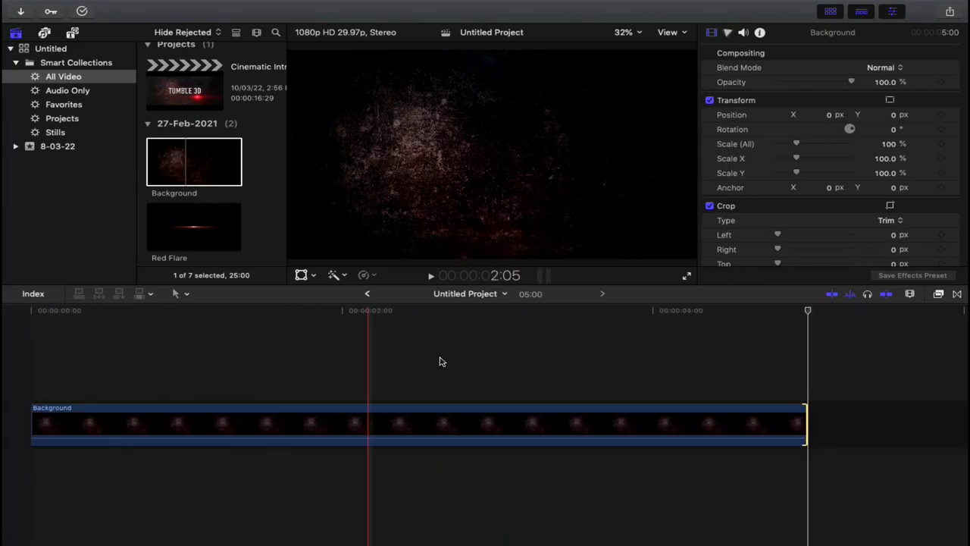
{"action": "left_click", "coordinate": [729, 34]}
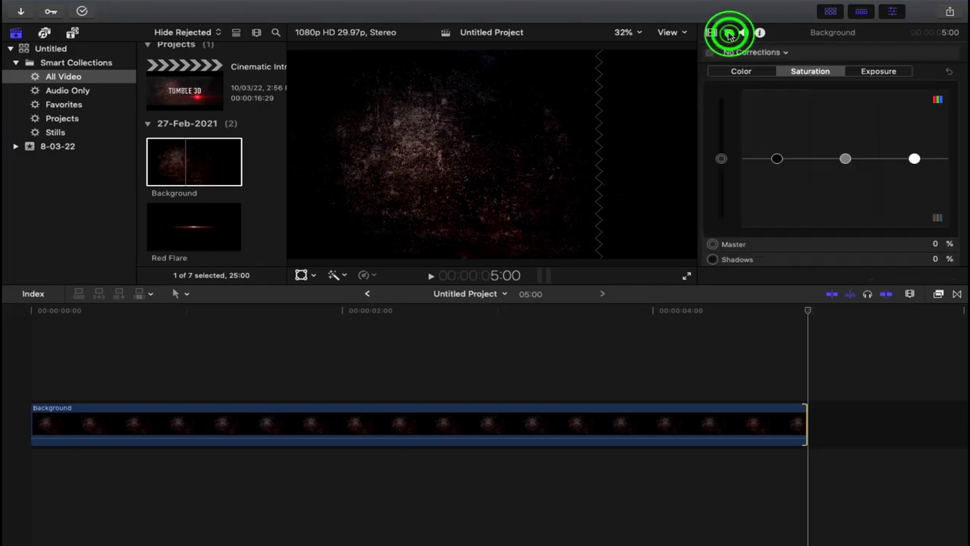
{"action": "left_click", "coordinate": [584, 420]}
{"action": "left_click_drag", "start_coordinate": [777, 159], "coordinate": [777, 102]}
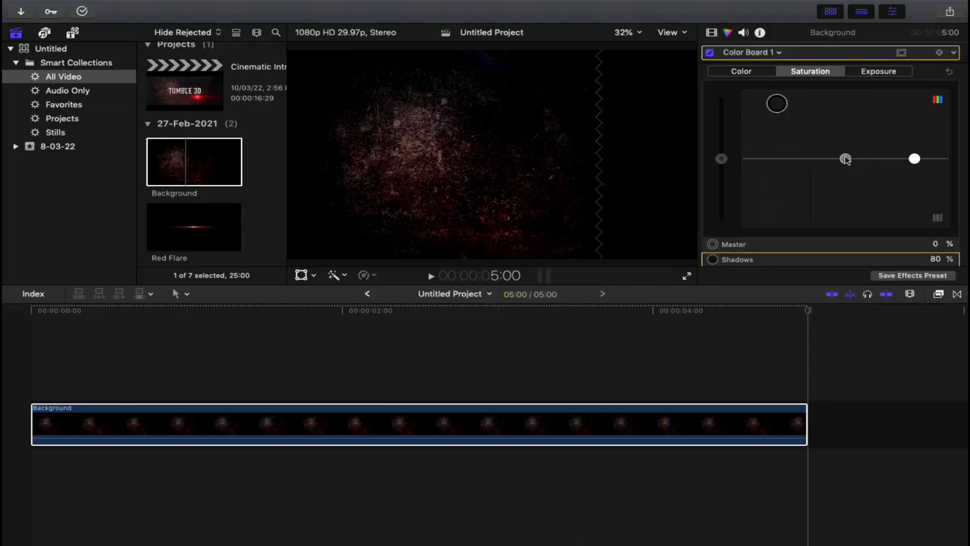
{"action": "left_click_drag", "start_coordinate": [845, 156], "coordinate": [844, 110]}
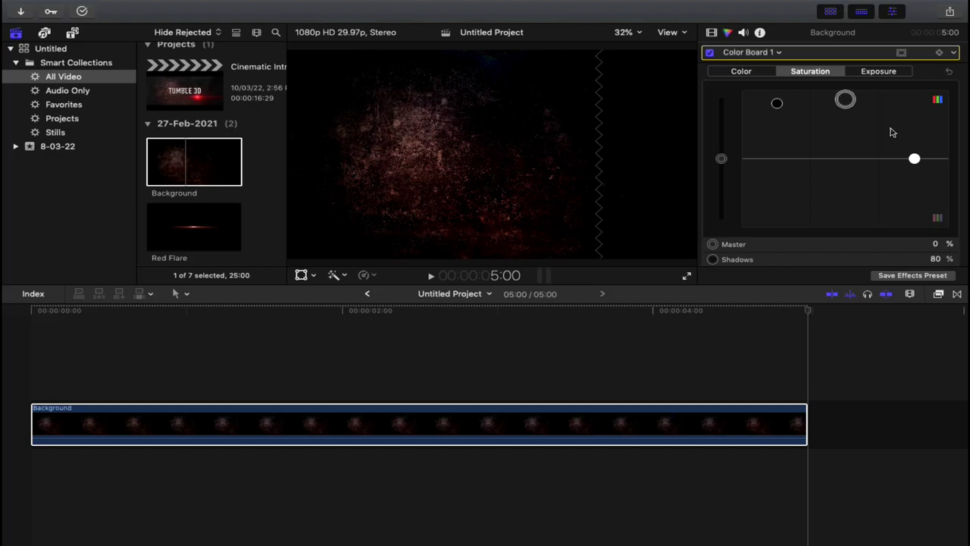
{"action": "left_click_drag", "start_coordinate": [902, 105], "coordinate": [900, 109]}
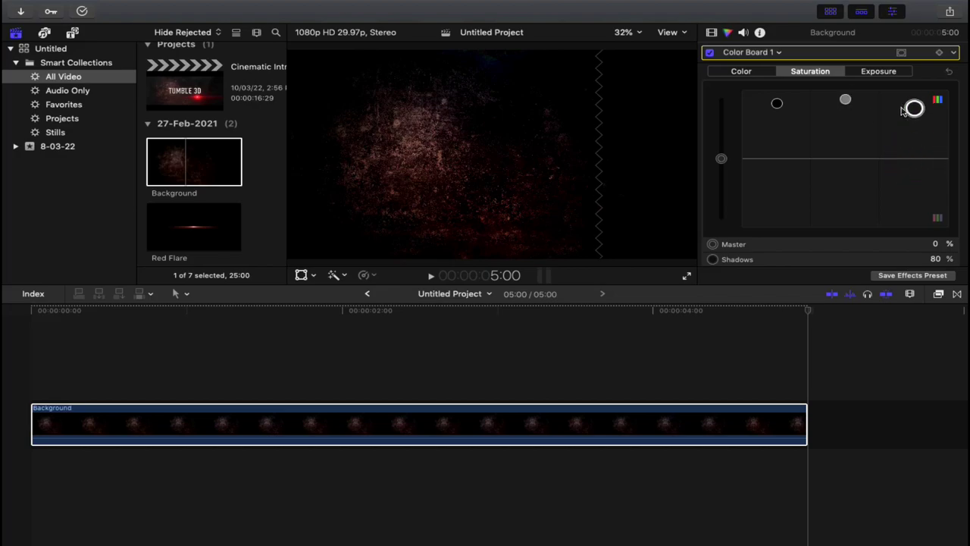
{"action": "left_click", "coordinate": [244, 428]}
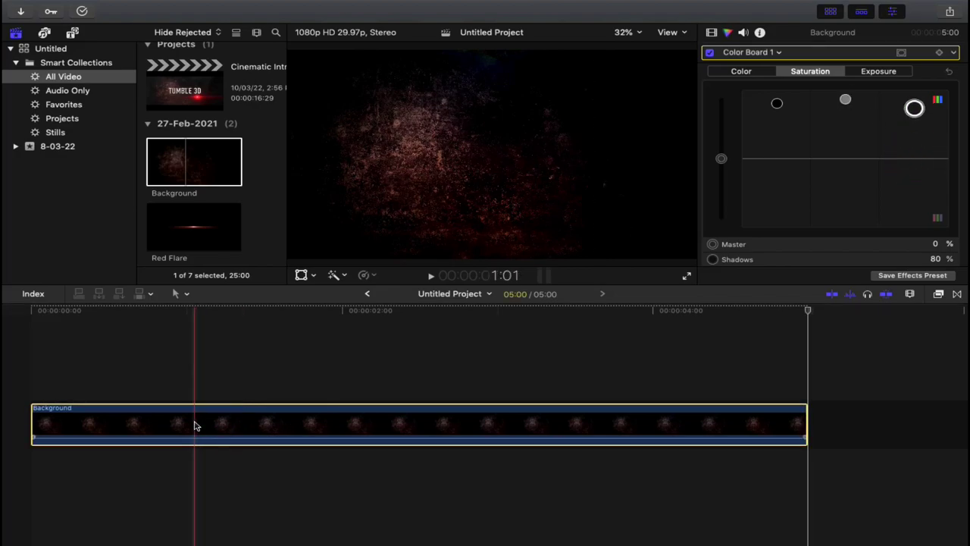
- Mark the whole Smoke clip and connect it above the Background at the project start
{"action": "left_click", "coordinate": [212, 216]}
{"action": "scroll", "coordinate": [212, 216], "scroll_direction": "down", "scroll_amount": 2}
{"action": "scroll", "coordinate": [212, 216], "scroll_direction": "down", "scroll_amount": 2}
{"action": "scroll", "coordinate": [212, 216], "scroll_direction": "down", "scroll_amount": 1}
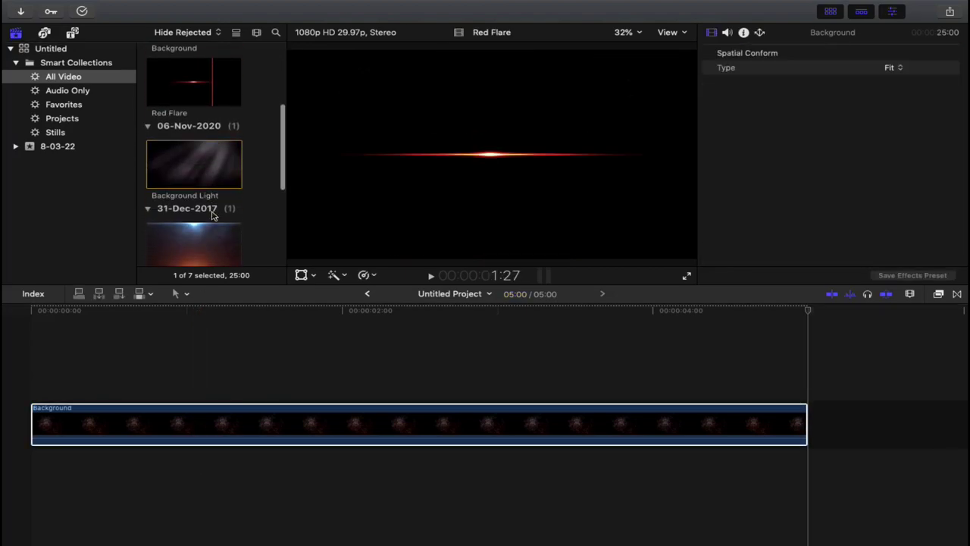
{"action": "scroll", "coordinate": [212, 215], "scroll_direction": "down", "scroll_amount": 5}
{"action": "scroll", "coordinate": [212, 214], "scroll_direction": "down", "scroll_amount": 1}
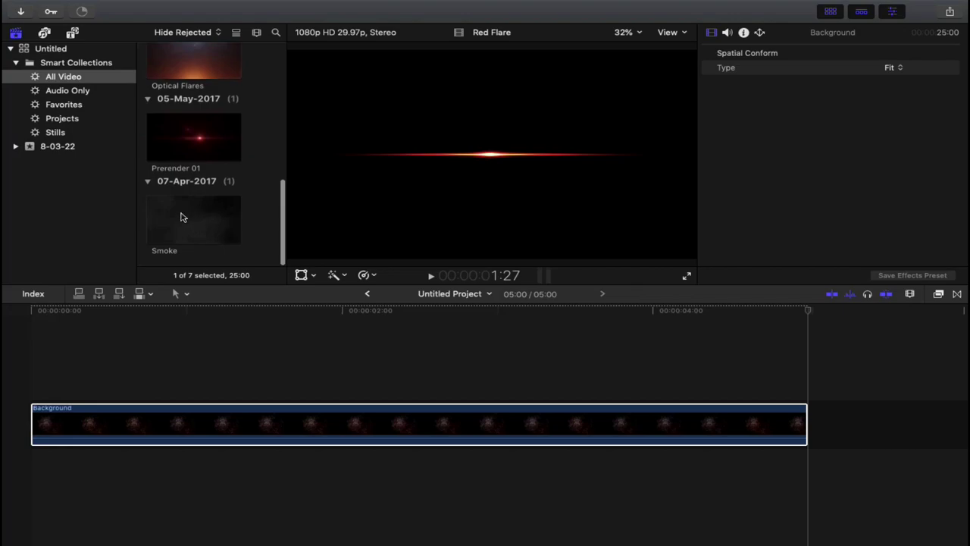
{"action": "left_click_drag", "start_coordinate": [182, 218], "coordinate": [117, 331]}
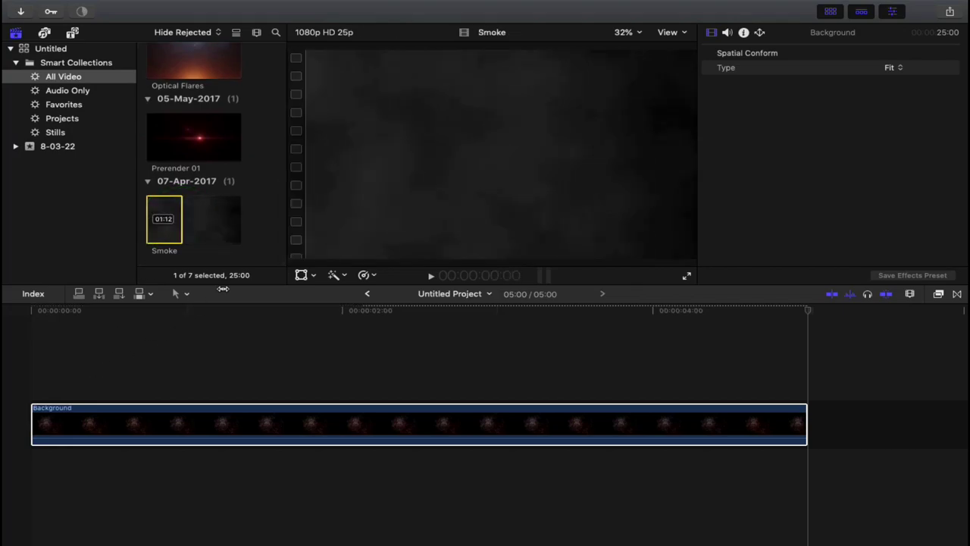
{"action": "left_click_drag", "start_coordinate": [223, 289], "coordinate": [236, 264]}
{"action": "mouse_move", "coordinate": [179, 219]}
{"action": "left_mouse_down"}
{"action": "mouse_move", "coordinate": [138, 219]}
{"action": "mouse_move", "coordinate": [106, 368]}
{"action": "mouse_move", "coordinate": [38, 388]}
{"action": "left_mouse_up"}
{"action": "key", "text": "super+6"}
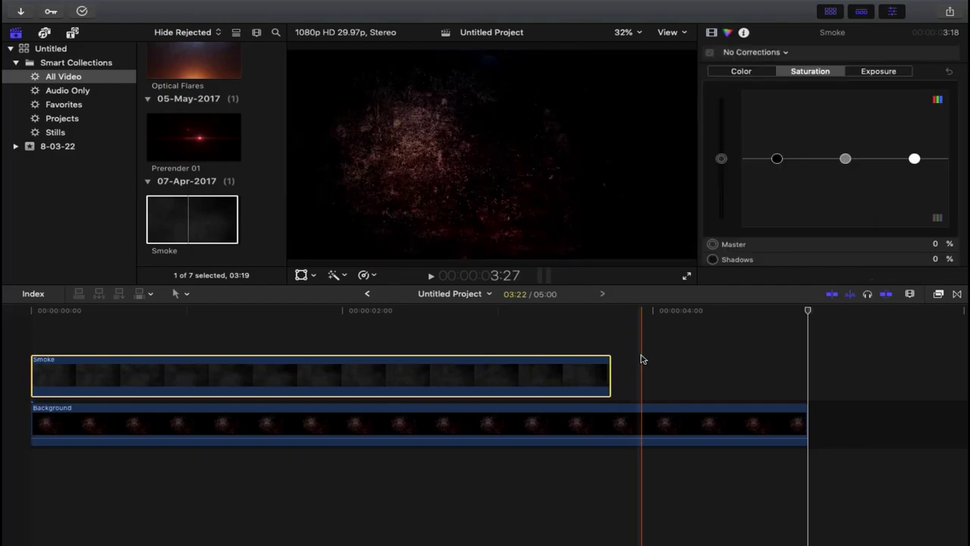
- Extend the Smoke clip's end by five frames to 3:27
{"action": "left_click_drag", "start_coordinate": [610, 376], "coordinate": [651, 376]}
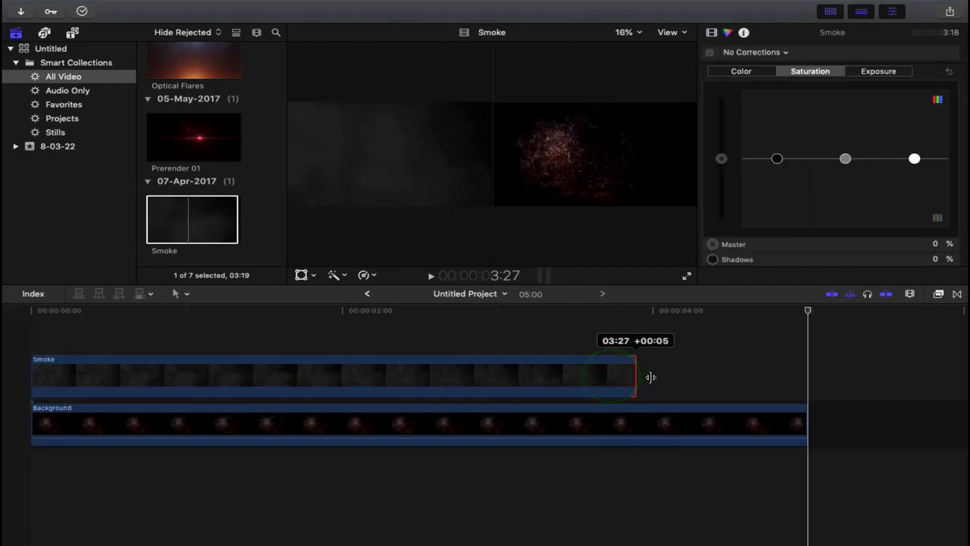
{"action": "left_click_drag", "start_coordinate": [747, 378], "coordinate": [747, 382]}
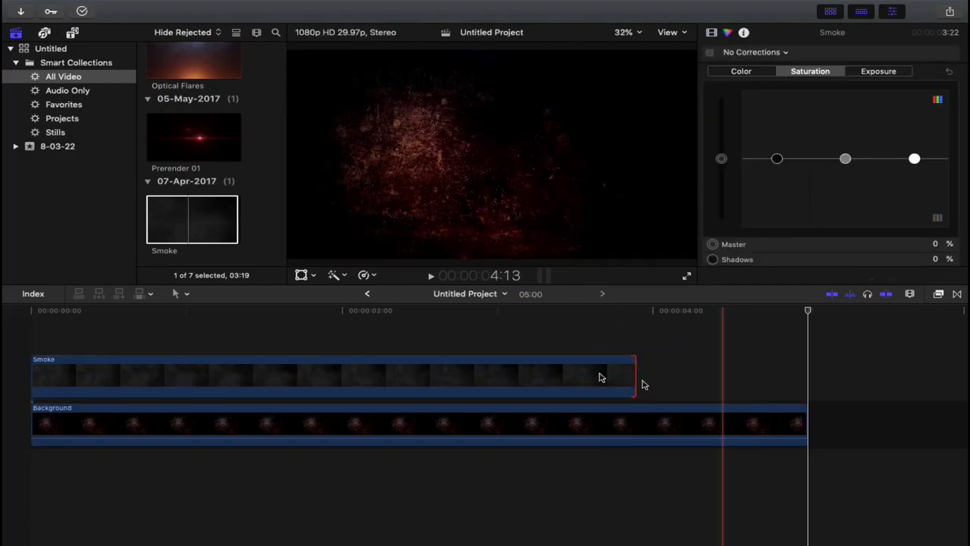
{"action": "left_click", "coordinate": [428, 383]}
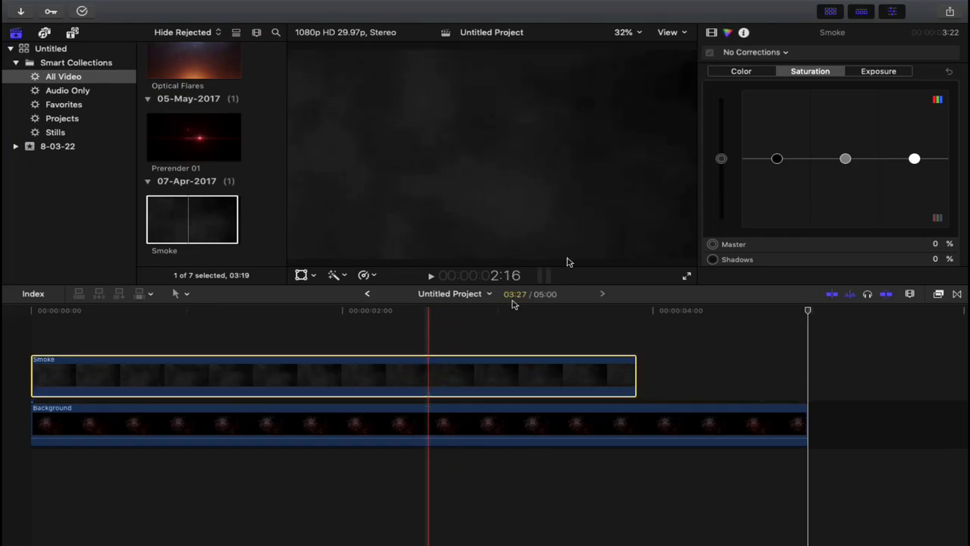
- Blend Smoke in Screen mode at 50% opacity, and trim the Background to end at 3:27
{"action": "left_click", "coordinate": [713, 33]}
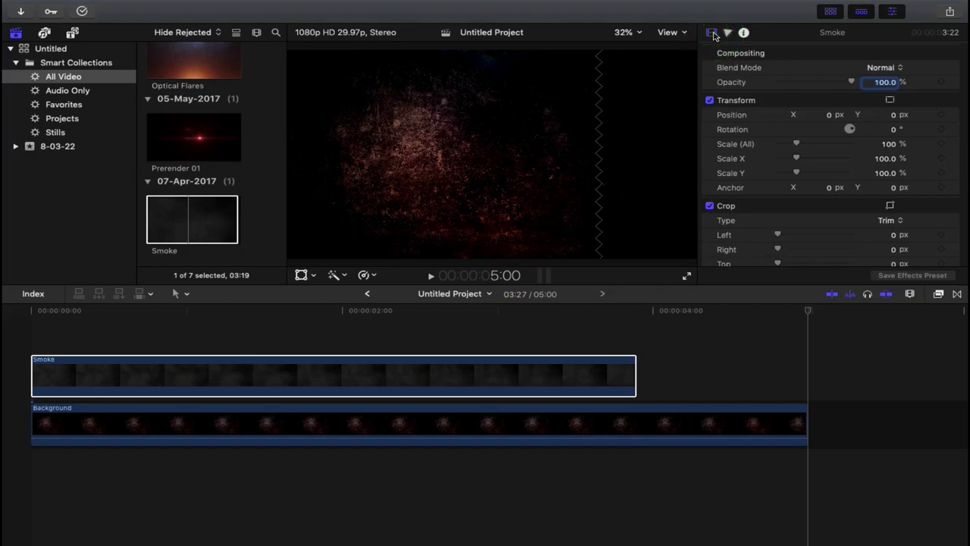
{"action": "left_click", "coordinate": [852, 82]}
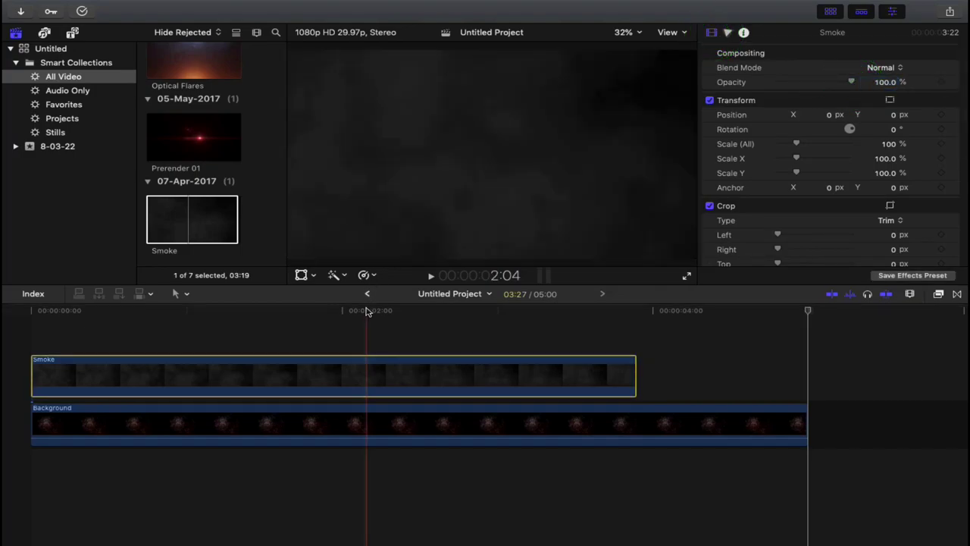
{"action": "left_click", "coordinate": [368, 306]}
{"action": "key", "text": "space"}
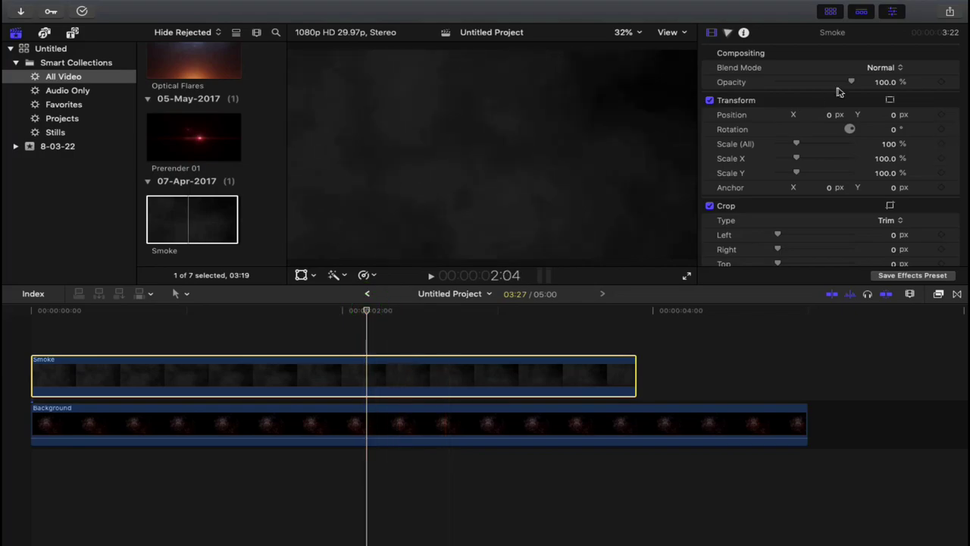
{"action": "left_click", "coordinate": [900, 68]}
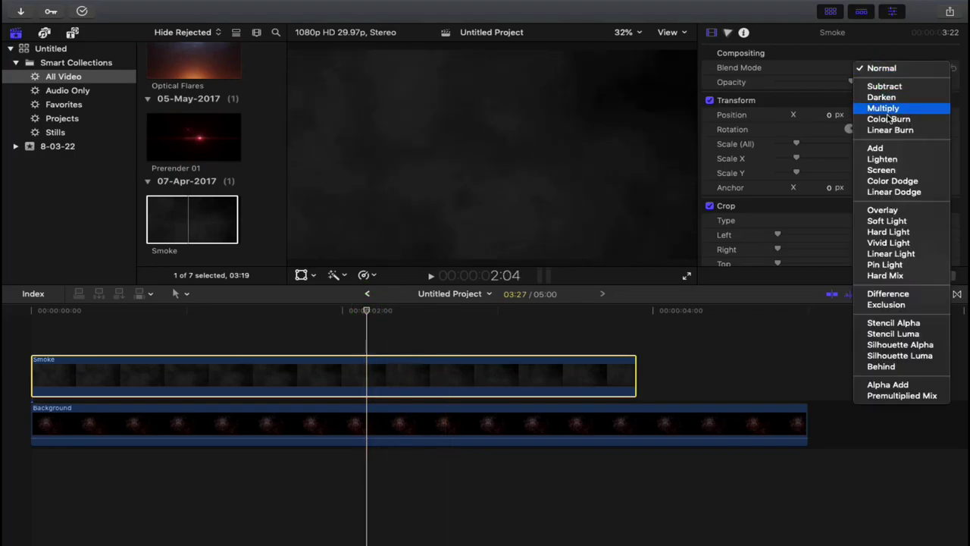
{"action": "left_click", "coordinate": [880, 171]}
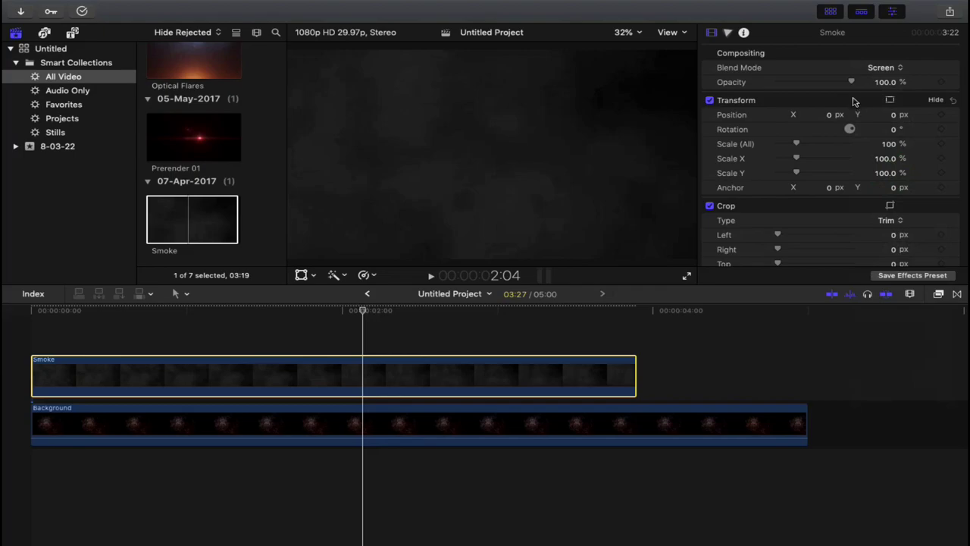
{"action": "left_click_drag", "start_coordinate": [851, 84], "coordinate": [822, 87]}
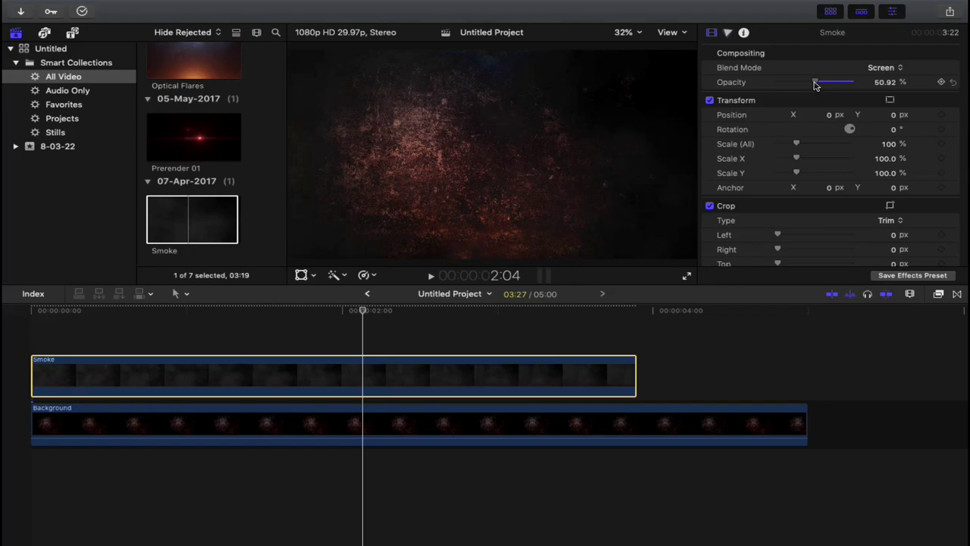
{"action": "left_click", "coordinate": [892, 81]}
{"action": "type", "text": "50"}
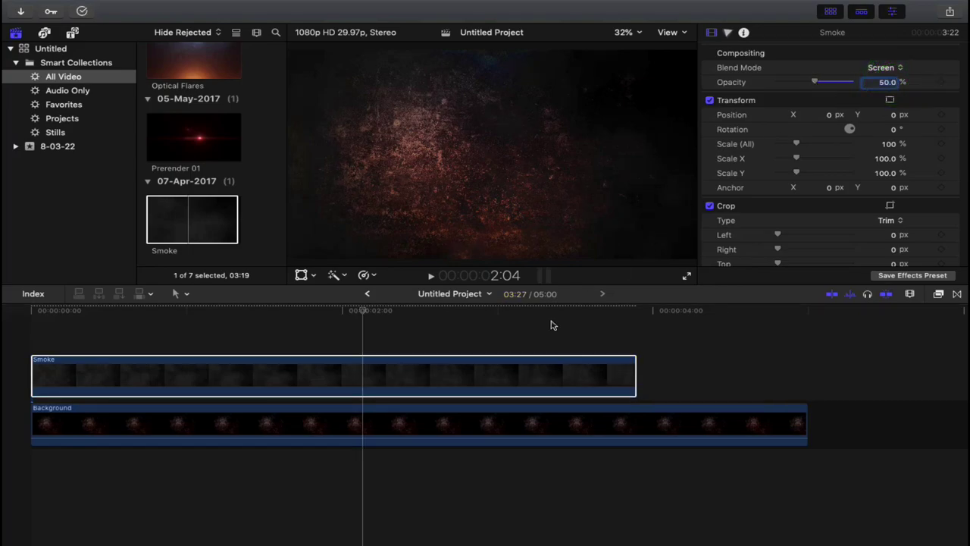
{"action": "left_click", "coordinate": [483, 379]}
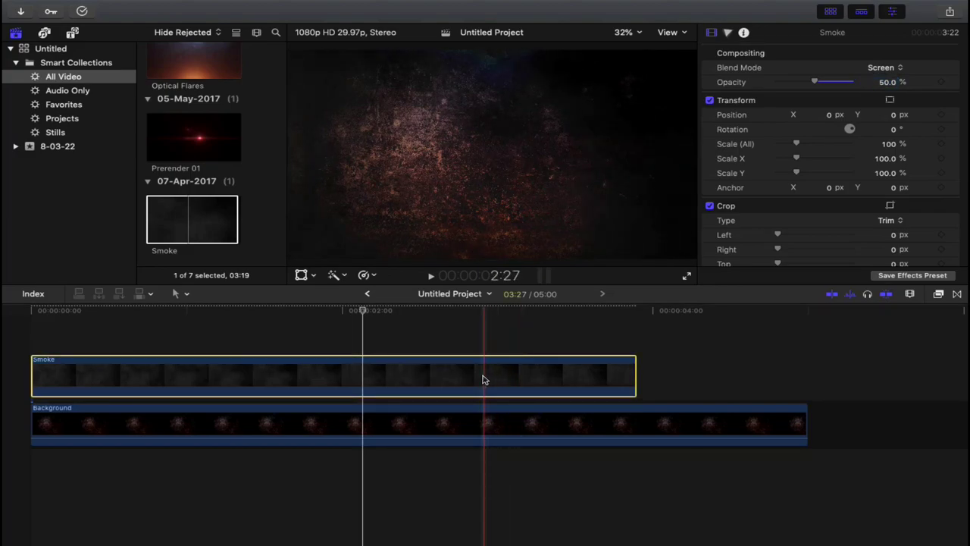
{"action": "mouse_move", "coordinate": [807, 424]}
{"action": "left_mouse_down"}
{"action": "mouse_move", "coordinate": [680, 426]}
{"action": "mouse_move", "coordinate": [635, 414]}
{"action": "left_mouse_up"}
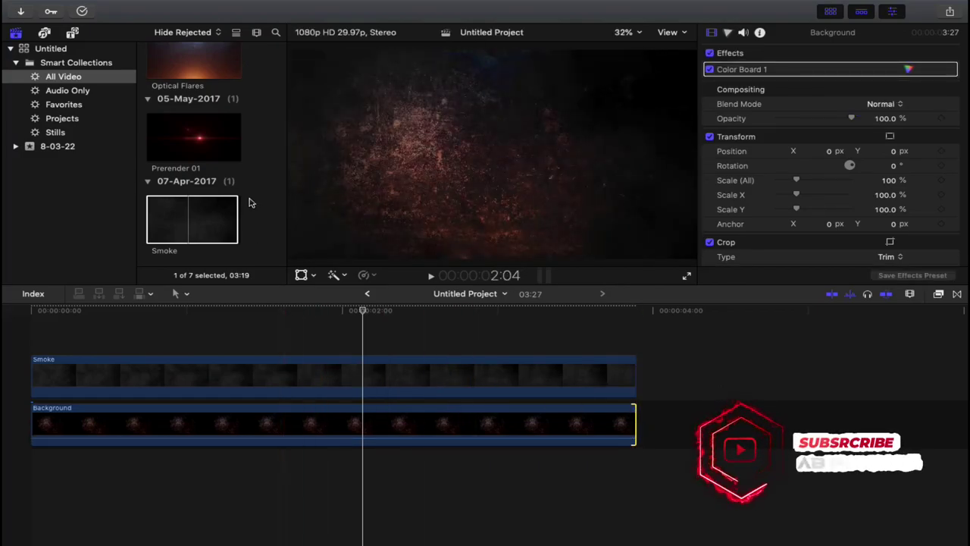
- Add the Background Light clip as a new layer above Smoke
{"action": "scroll", "coordinate": [250, 203], "scroll_direction": "up", "scroll_amount": 1}
{"action": "scroll", "coordinate": [250, 202], "scroll_direction": "up", "scroll_amount": 2}
{"action": "scroll", "coordinate": [251, 203], "scroll_direction": "up", "scroll_amount": 2}
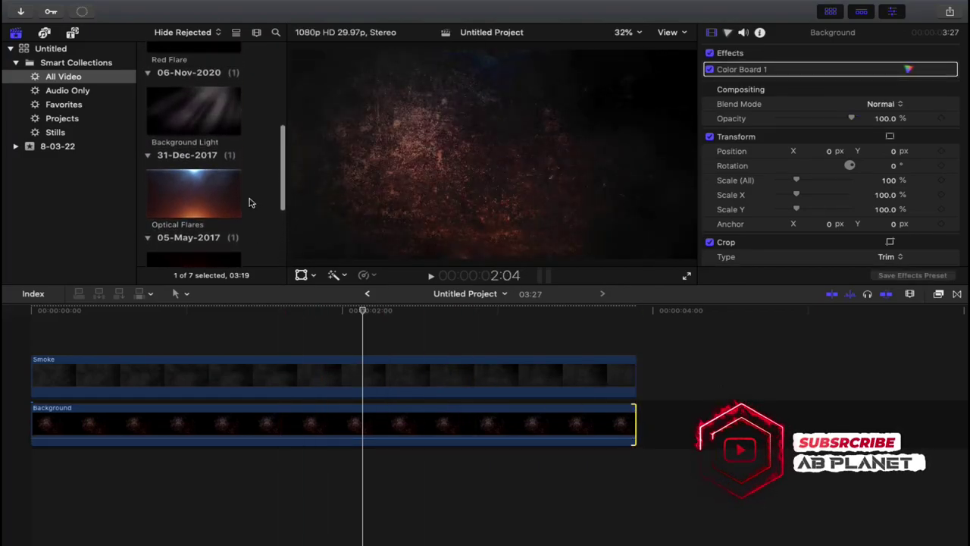
{"action": "mouse_move", "coordinate": [194, 117]}
{"action": "left_mouse_down"}
{"action": "mouse_move", "coordinate": [138, 303]}
{"action": "mouse_move", "coordinate": [34, 333]}
{"action": "left_mouse_up"}
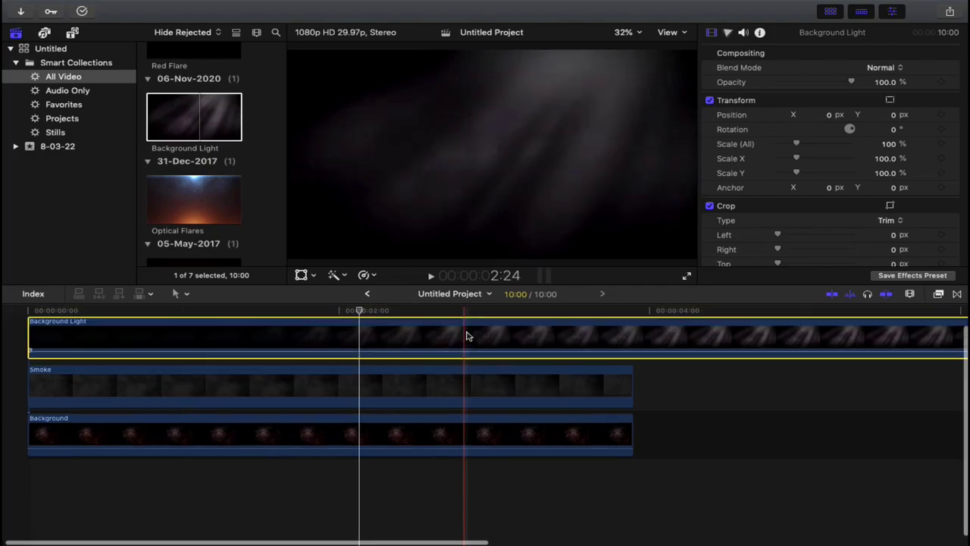
- Trim Background Light so it ends at 3:27 with the other layers
{"action": "scroll", "coordinate": [466, 336], "scroll_direction": "right", "scroll_amount": 10}
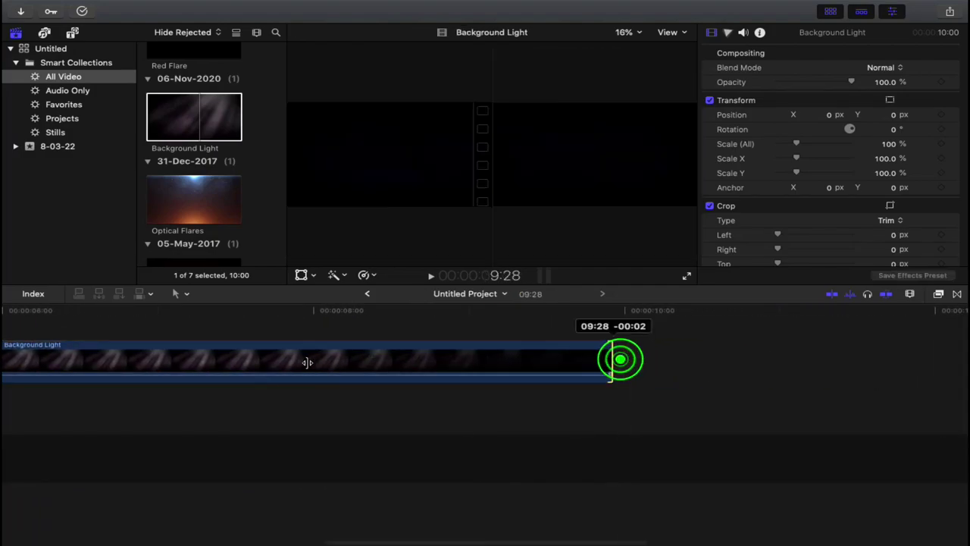
{"action": "left_click_drag", "start_coordinate": [617, 358], "coordinate": [27, 357]}
{"action": "scroll", "coordinate": [152, 362], "scroll_direction": "left", "scroll_amount": 10}
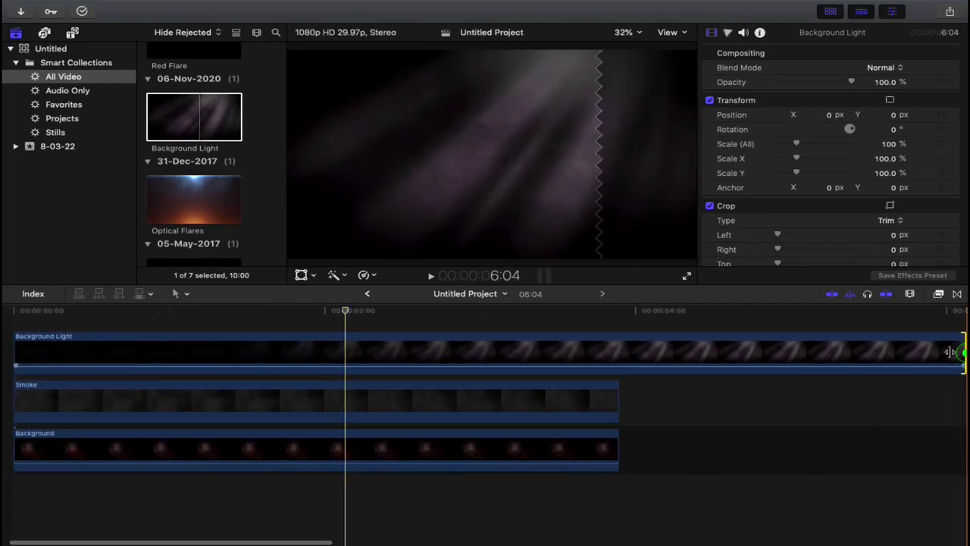
{"action": "left_click_drag", "start_coordinate": [964, 351], "coordinate": [615, 336]}
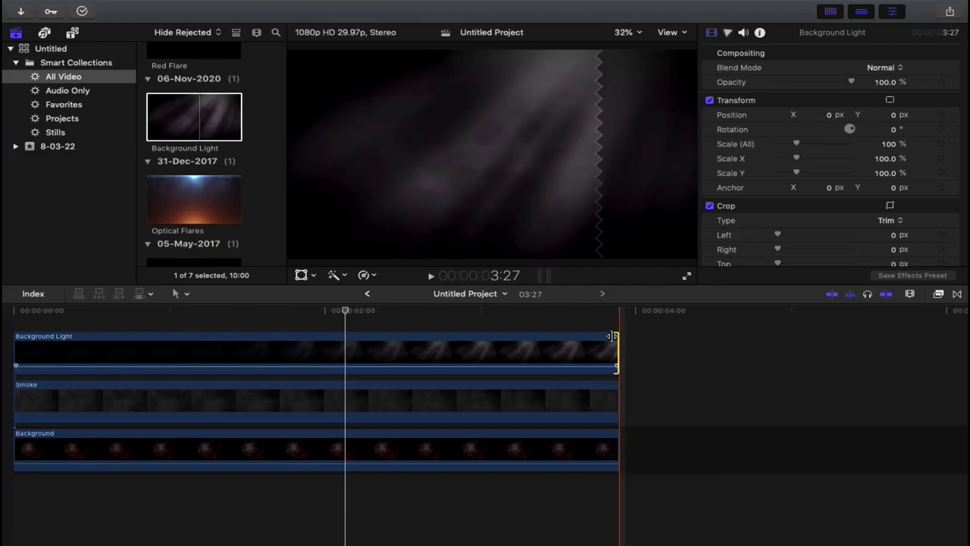
- Set the Background Light clip to Screen blend mode at 35% opacity
{"action": "left_click", "coordinate": [379, 356]}
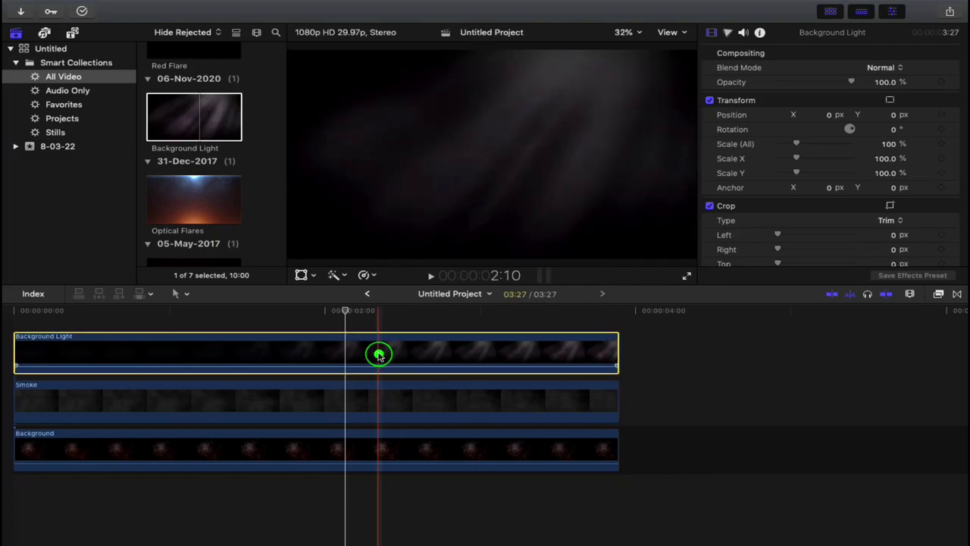
{"action": "left_click", "coordinate": [900, 68]}
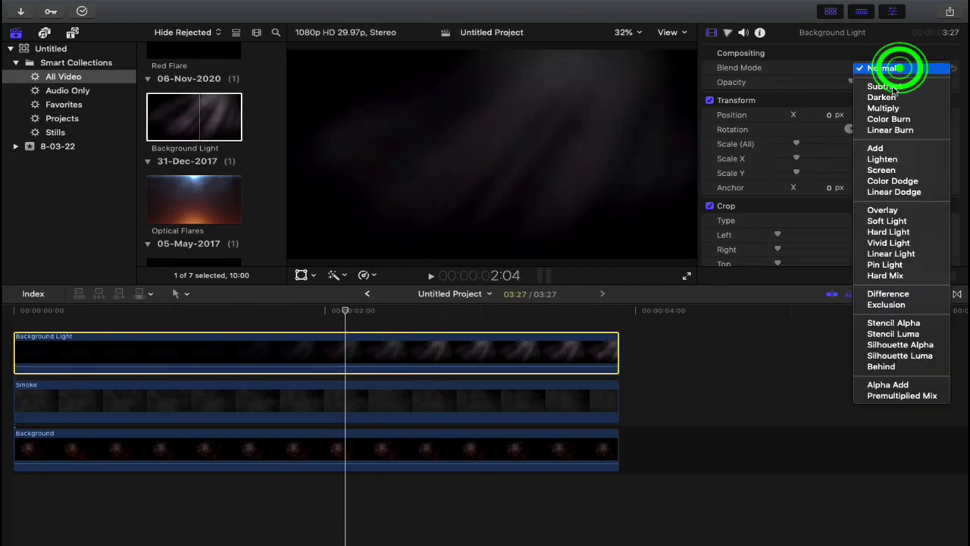
{"action": "left_click", "coordinate": [891, 172]}
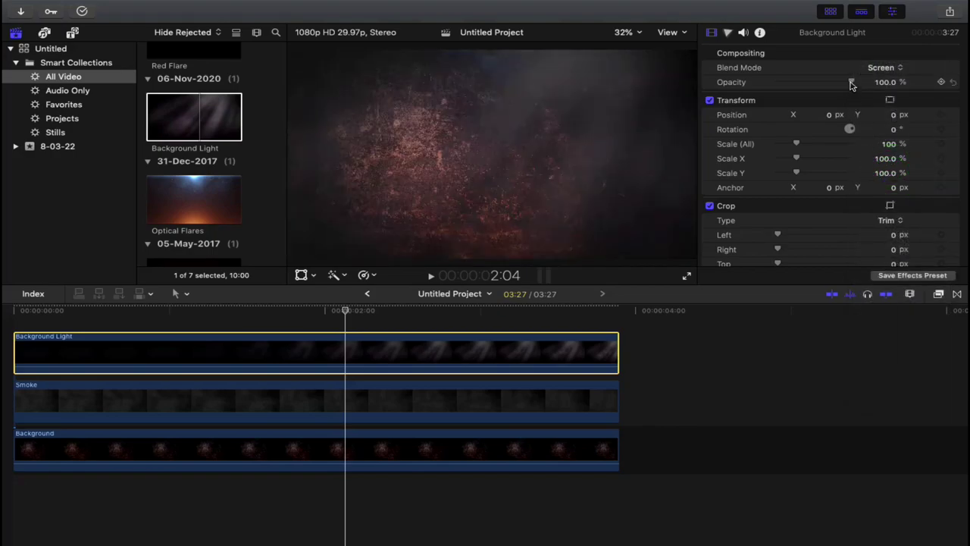
{"action": "left_click_drag", "start_coordinate": [848, 84], "coordinate": [803, 86]}
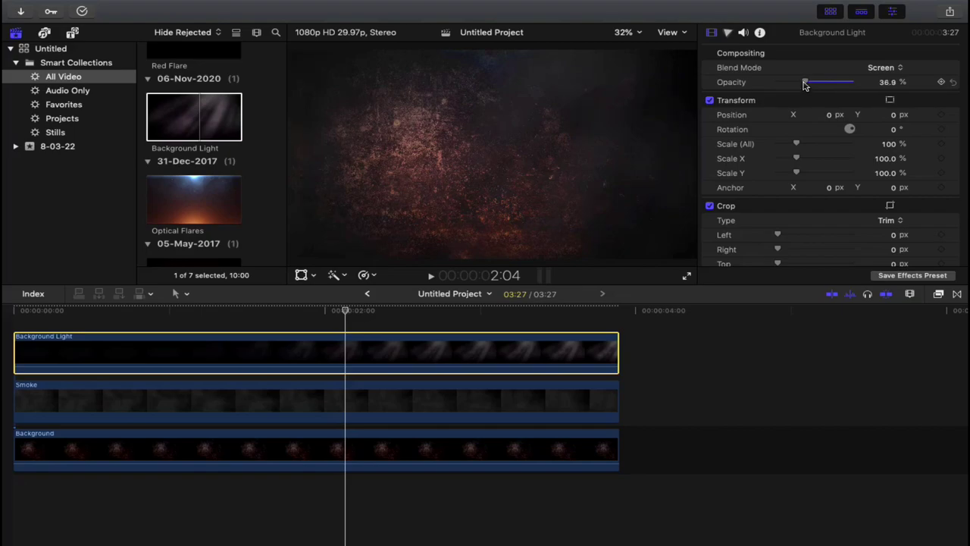
{"action": "left_click", "coordinate": [880, 85]}
{"action": "type", "text": "35"}
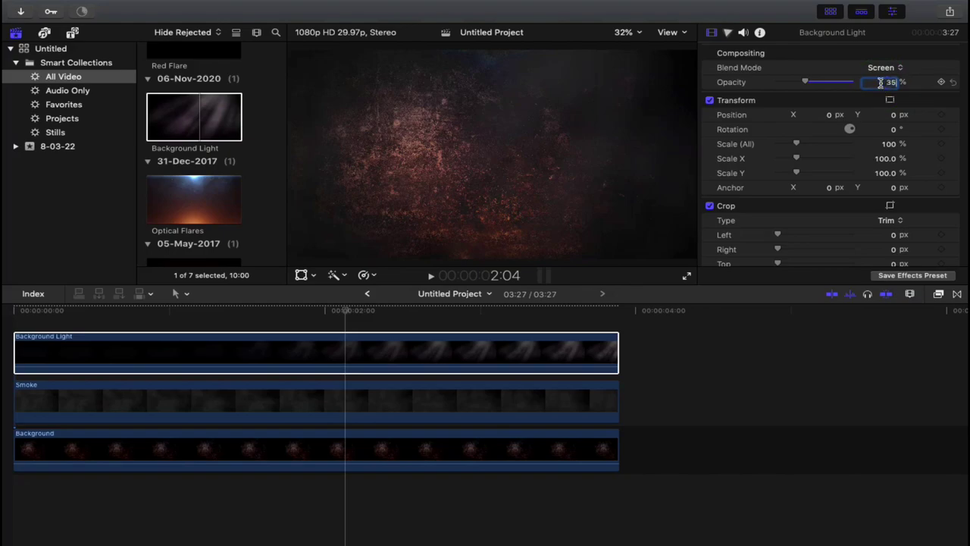
{"action": "key", "text": "Return"}
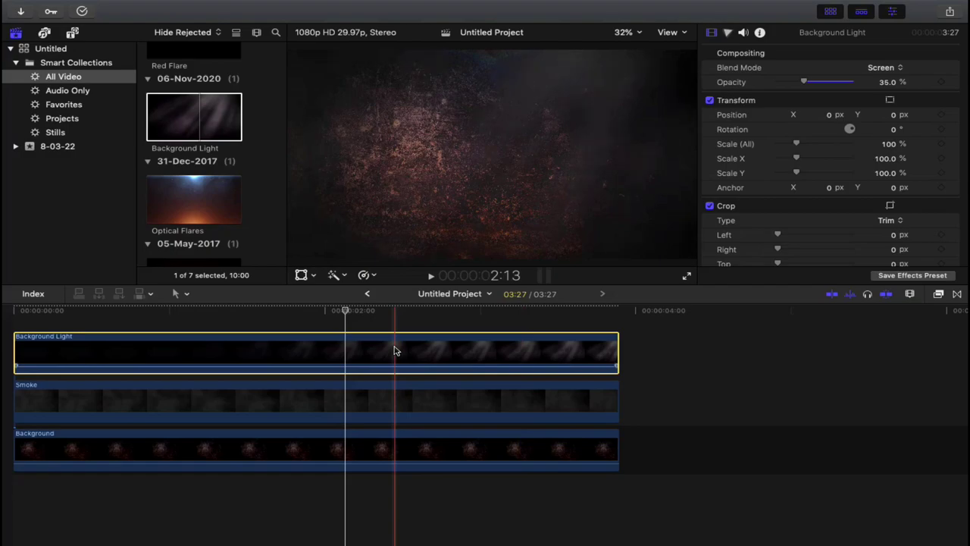
{"action": "scroll", "coordinate": [374, 400], "scroll_direction": "left", "scroll_amount": 2}
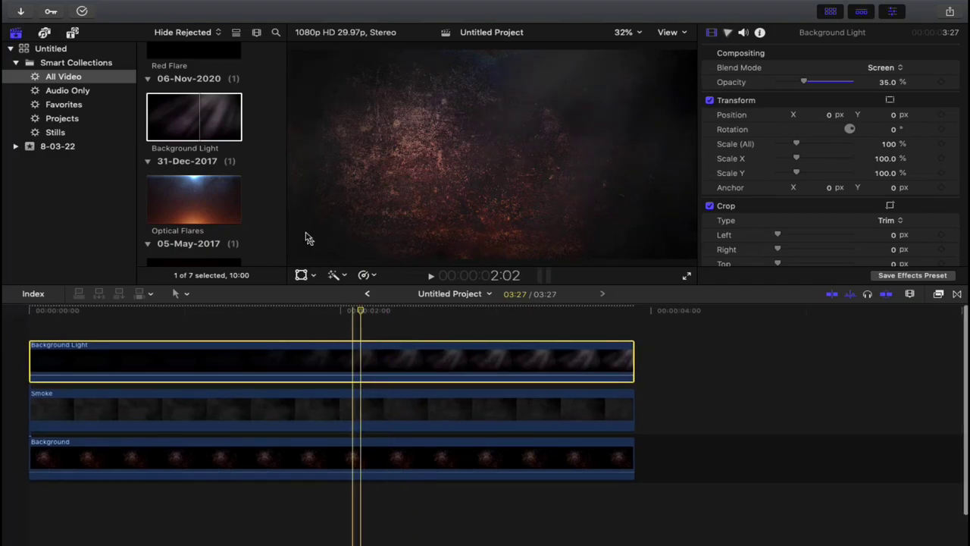
{"action": "scroll", "coordinate": [277, 214], "scroll_direction": "down", "scroll_amount": 4}
{"action": "scroll", "coordinate": [278, 214], "scroll_direction": "down", "scroll_amount": 1}
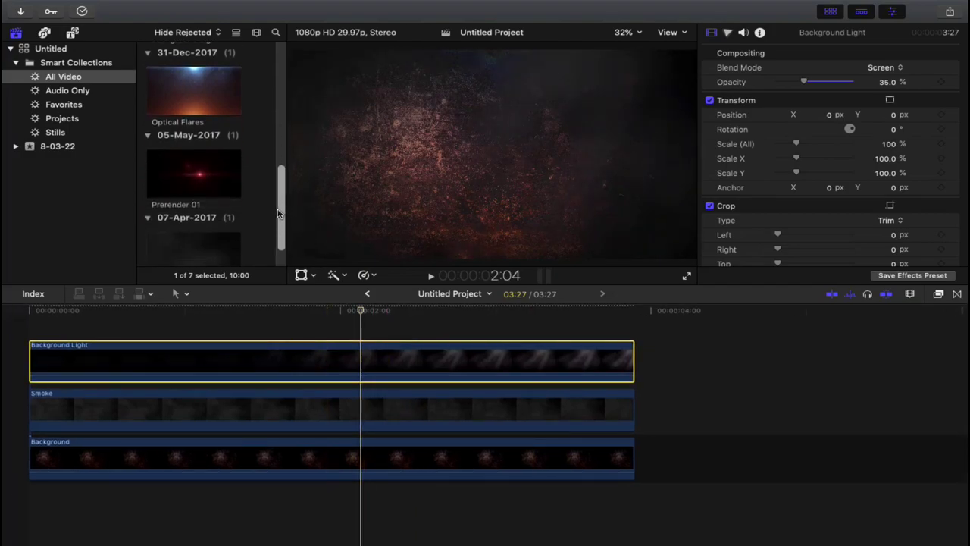
{"action": "scroll", "coordinate": [278, 213], "scroll_direction": "down", "scroll_amount": 1}
- Place the 2:23 Red Flare clip as a fourth layer above Background Light, just after the start
{"action": "scroll", "coordinate": [258, 350], "scroll_direction": "left", "scroll_amount": 1}
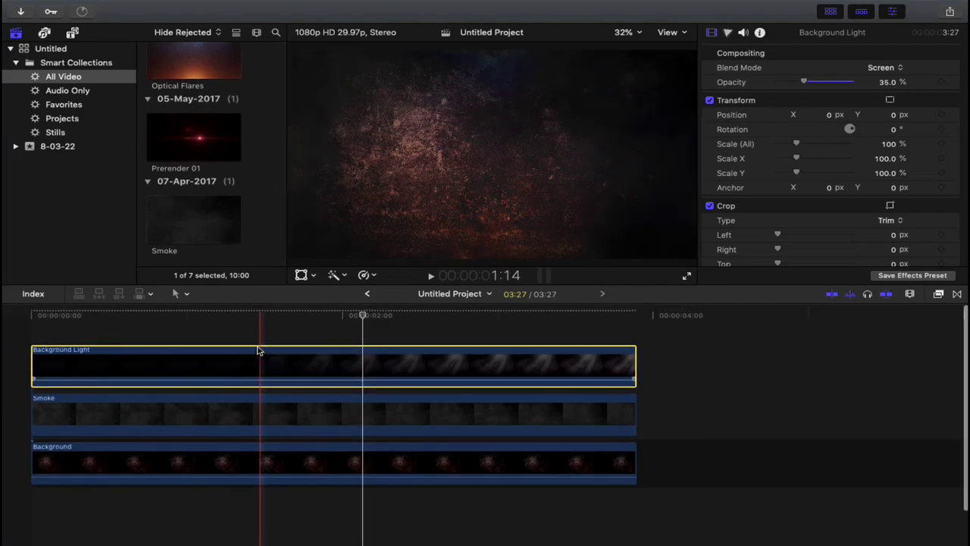
{"action": "scroll", "coordinate": [216, 208], "scroll_direction": "up", "scroll_amount": 10}
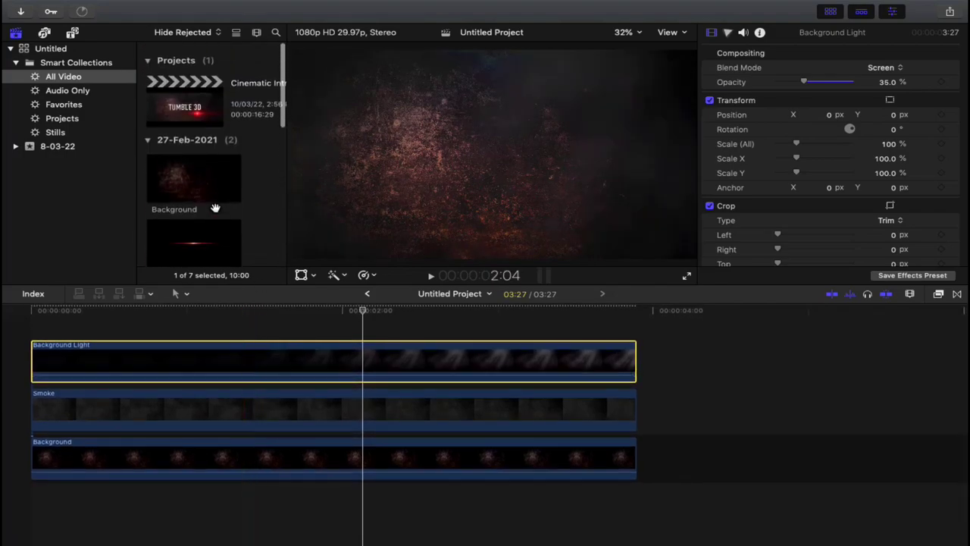
{"action": "scroll", "coordinate": [215, 207], "scroll_direction": "down", "scroll_amount": 2}
{"action": "left_click", "coordinate": [195, 179]}
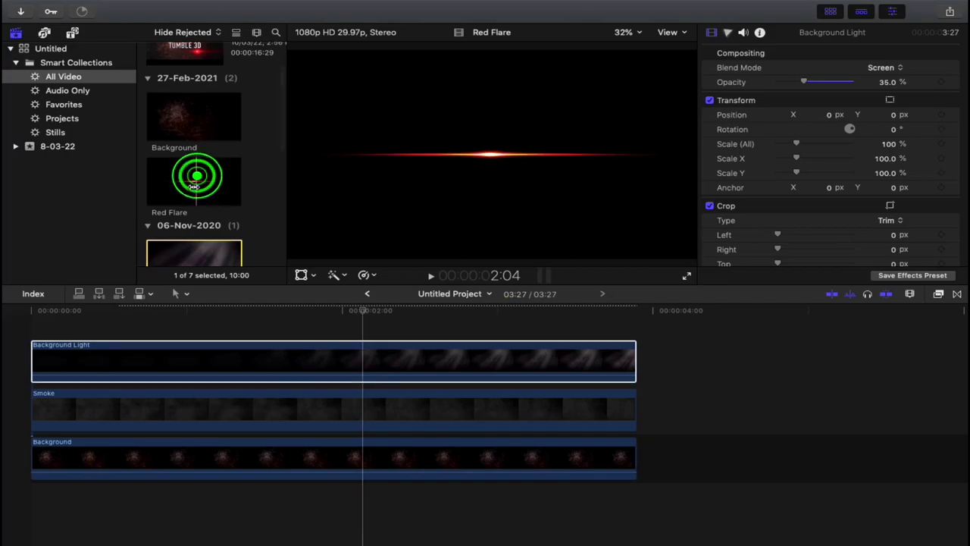
{"action": "scroll", "coordinate": [195, 179], "scroll_direction": "down", "scroll_amount": 2}
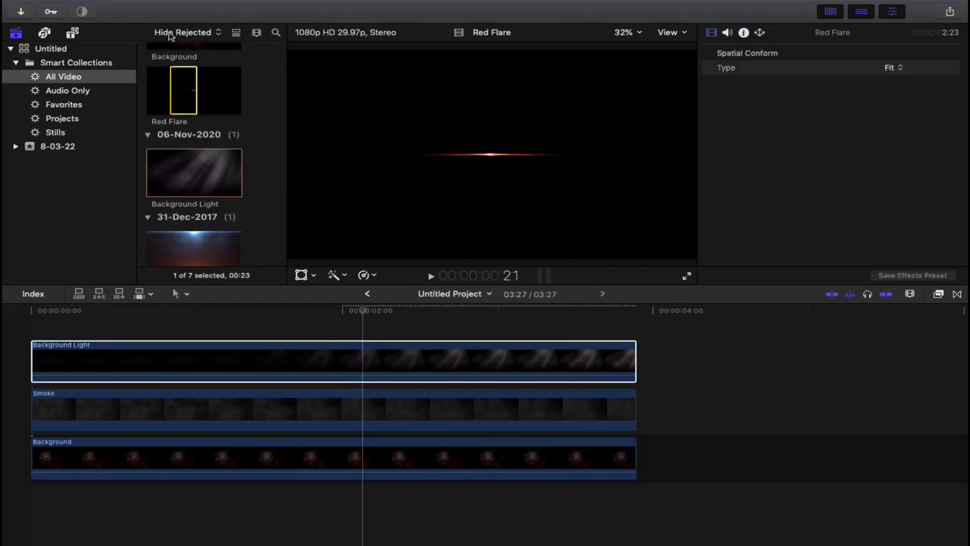
{"action": "left_click", "coordinate": [204, 89]}
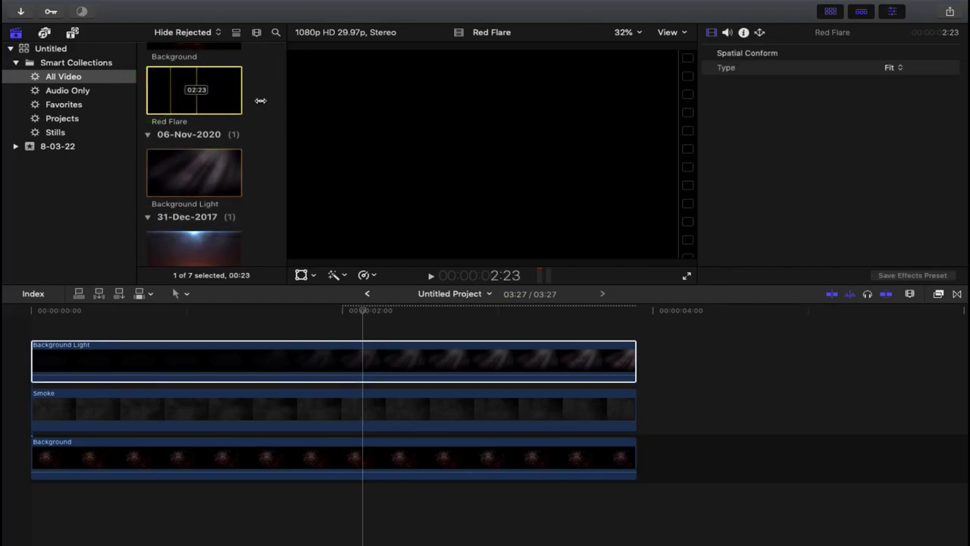
{"action": "left_click_drag", "start_coordinate": [204, 88], "coordinate": [201, 258]}
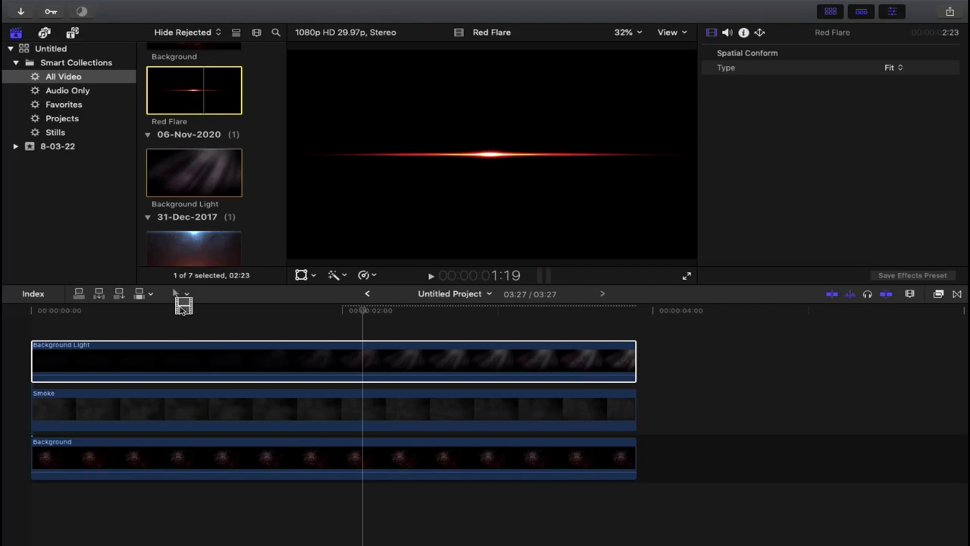
{"action": "mouse_move", "coordinate": [183, 304]}
{"action": "left_mouse_down"}
{"action": "mouse_move", "coordinate": [94, 324]}
{"action": "mouse_move", "coordinate": [105, 323]}
{"action": "left_mouse_up"}
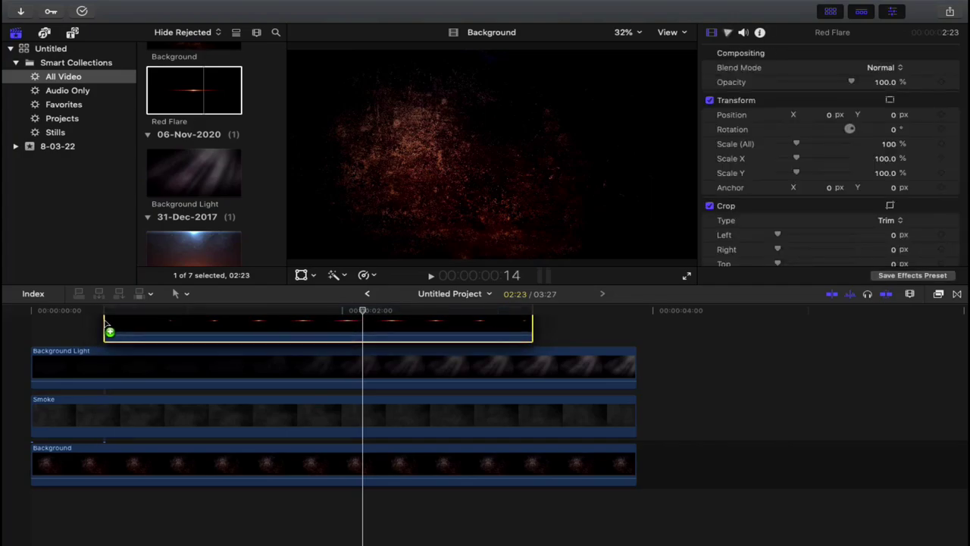
{"action": "mouse_move", "coordinate": [105, 323]}
{"action": "left_mouse_down"}
{"action": "mouse_move", "coordinate": [45, 323]}
{"action": "mouse_move", "coordinate": [78, 323]}
{"action": "left_mouse_up"}
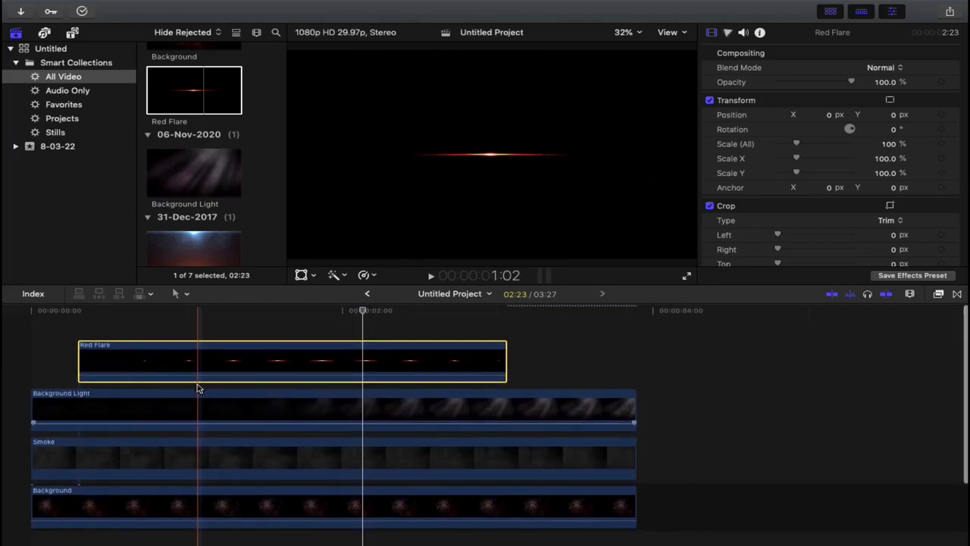
- Set the Red Flare clip's blend mode to Screen, keeping 100% opacity
{"action": "left_click", "coordinate": [367, 356]}
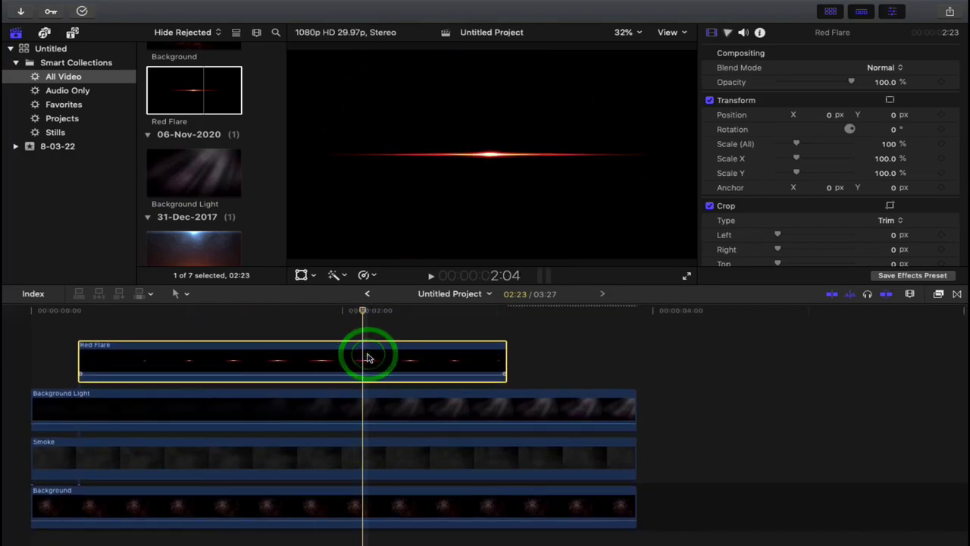
{"action": "left_click", "coordinate": [895, 69]}
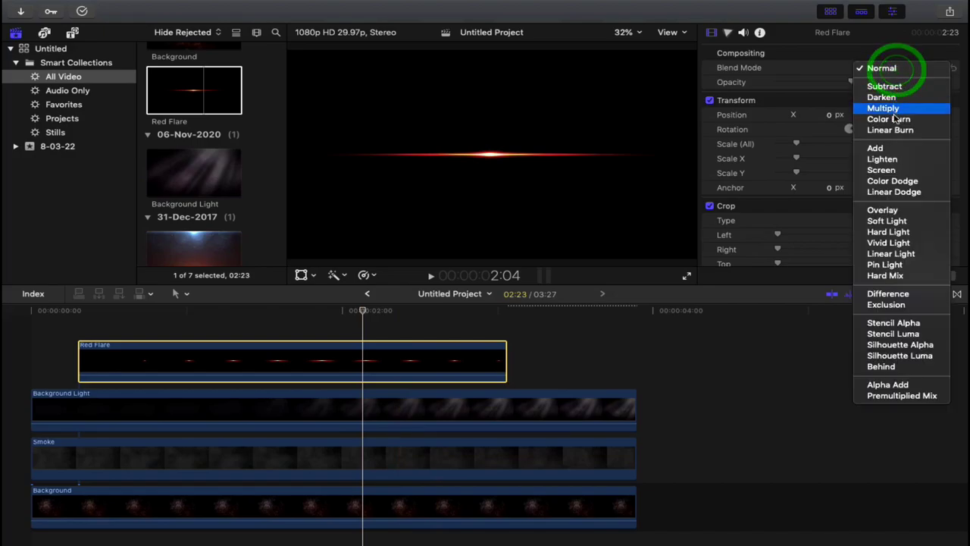
{"action": "left_click", "coordinate": [884, 170]}
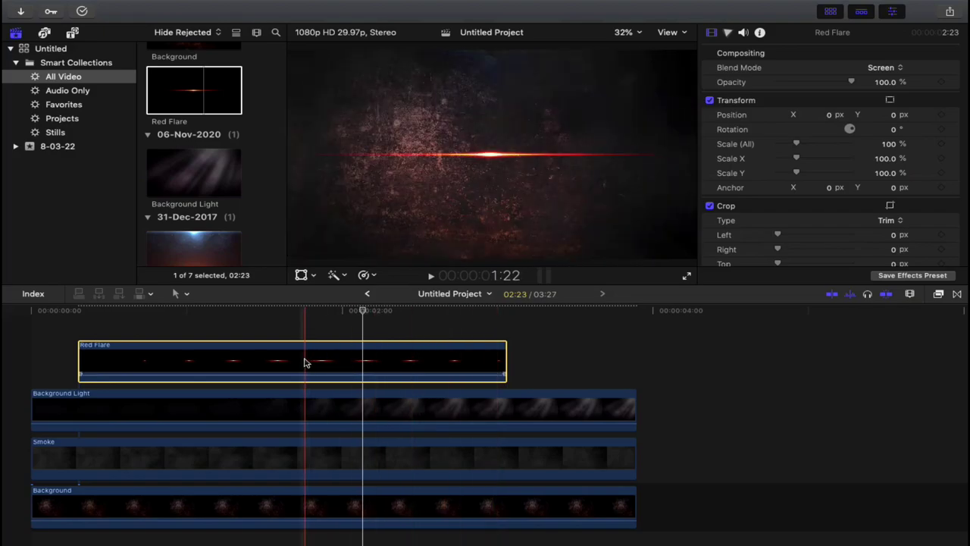
- Preview the Prerender 01 flare clip in the browser
{"action": "scroll", "coordinate": [224, 216], "scroll_direction": "up", "scroll_amount": 5}
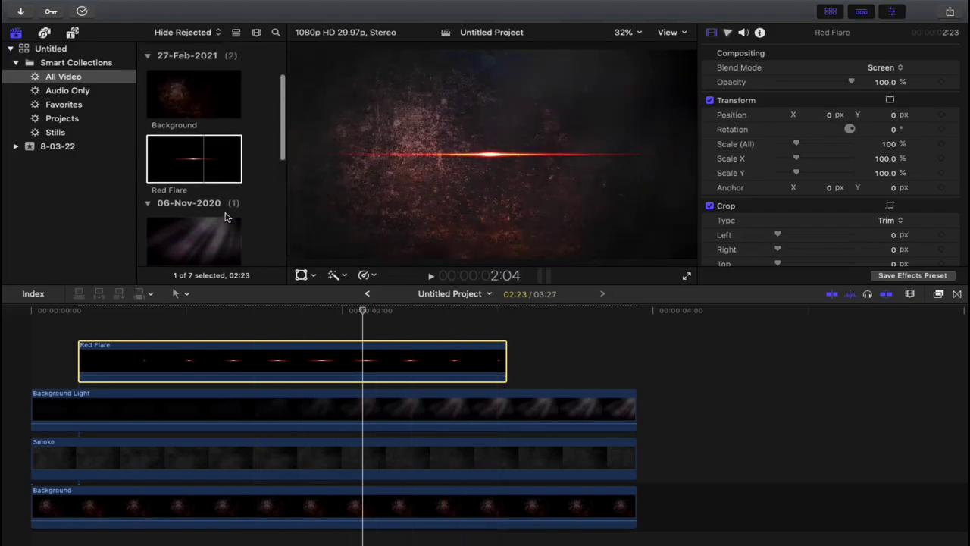
{"action": "scroll", "coordinate": [225, 216], "scroll_direction": "down", "scroll_amount": 3}
{"action": "scroll", "coordinate": [224, 216], "scroll_direction": "down", "scroll_amount": 3}
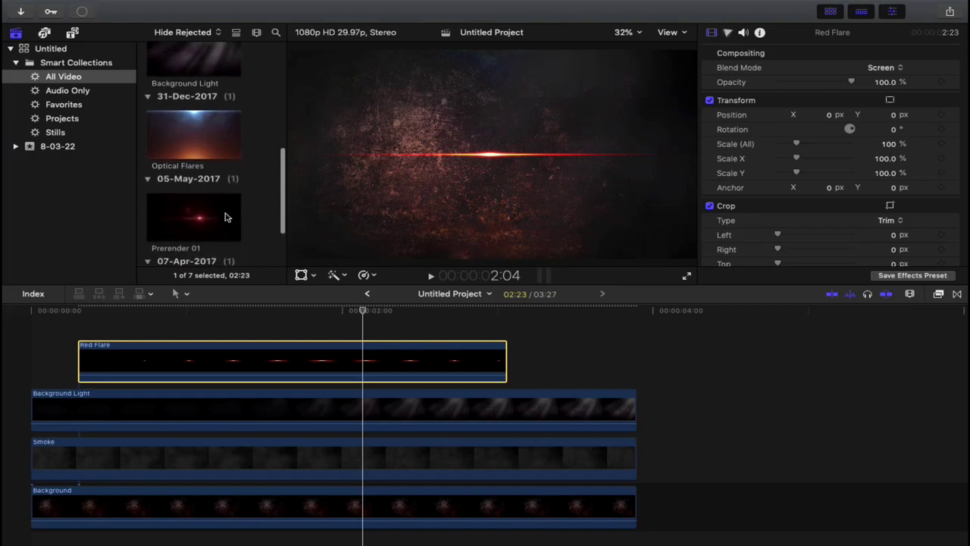
{"action": "scroll", "coordinate": [225, 216], "scroll_direction": "down", "scroll_amount": 1}
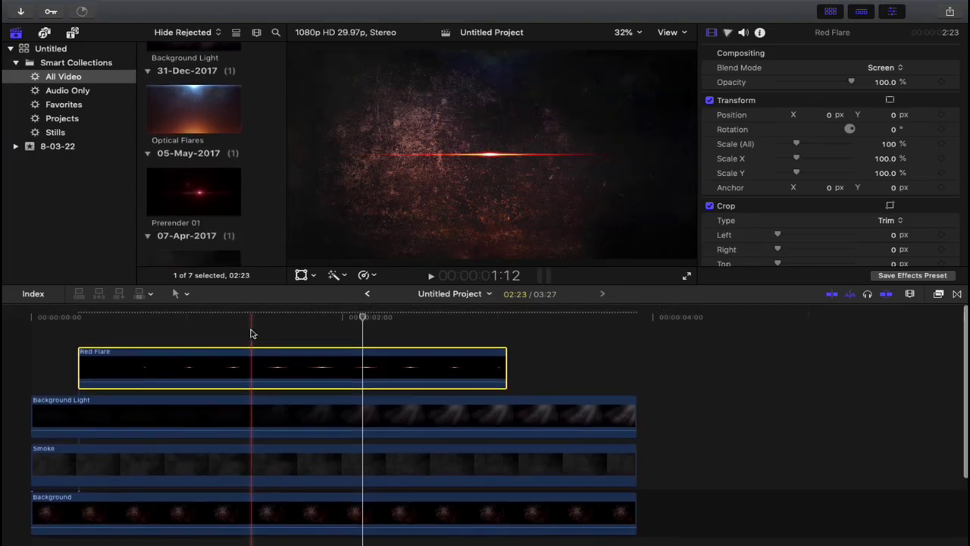
{"action": "left_click", "coordinate": [201, 207]}
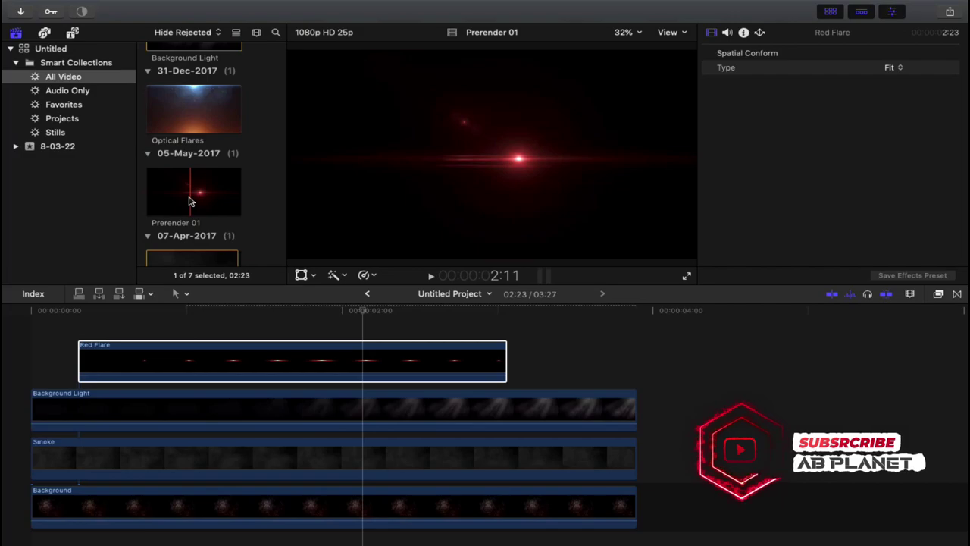
- Add the Tumble 3D title from Titles > 3D on the top layer, starting at the project start
{"action": "left_click", "coordinate": [70, 34]}
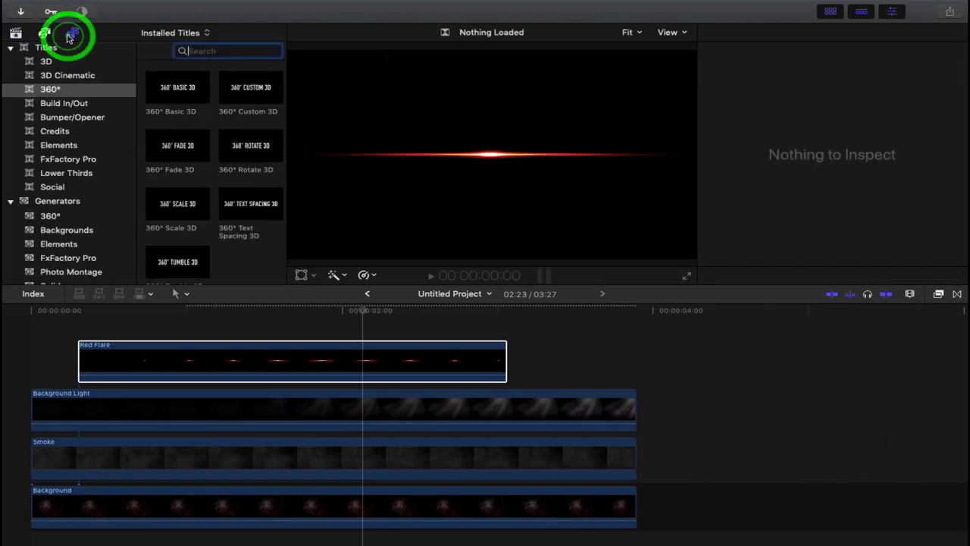
{"action": "left_click", "coordinate": [72, 75]}
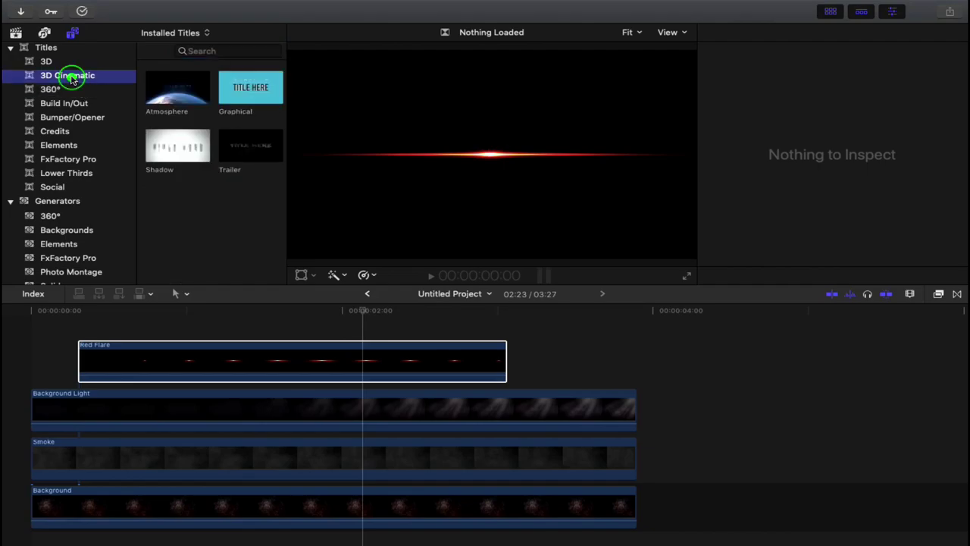
{"action": "left_click", "coordinate": [63, 62]}
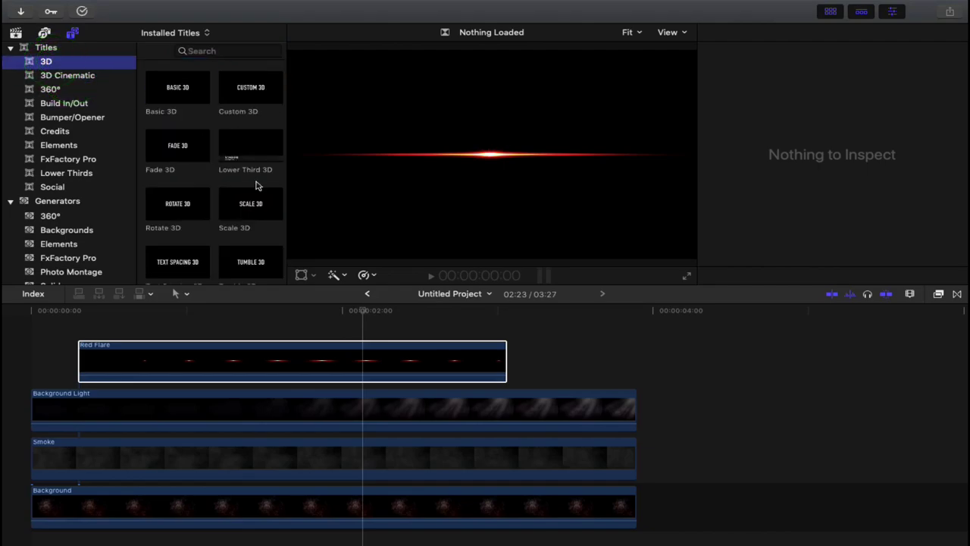
{"action": "scroll", "coordinate": [258, 184], "scroll_direction": "down", "scroll_amount": 2}
{"action": "left_click", "coordinate": [235, 250]}
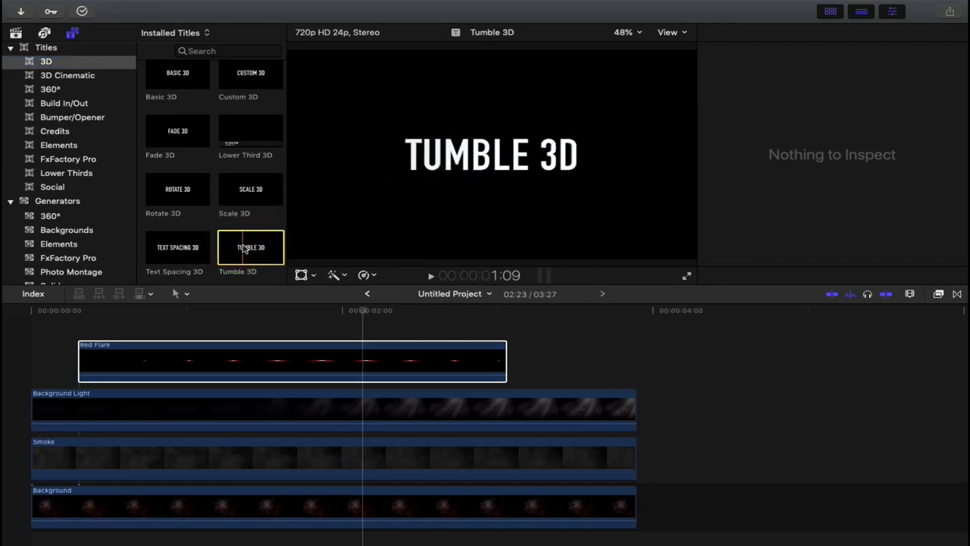
{"action": "mouse_move", "coordinate": [244, 250]}
{"action": "left_mouse_down"}
{"action": "mouse_move", "coordinate": [156, 320]}
{"action": "mouse_move", "coordinate": [40, 328]}
{"action": "left_mouse_up"}
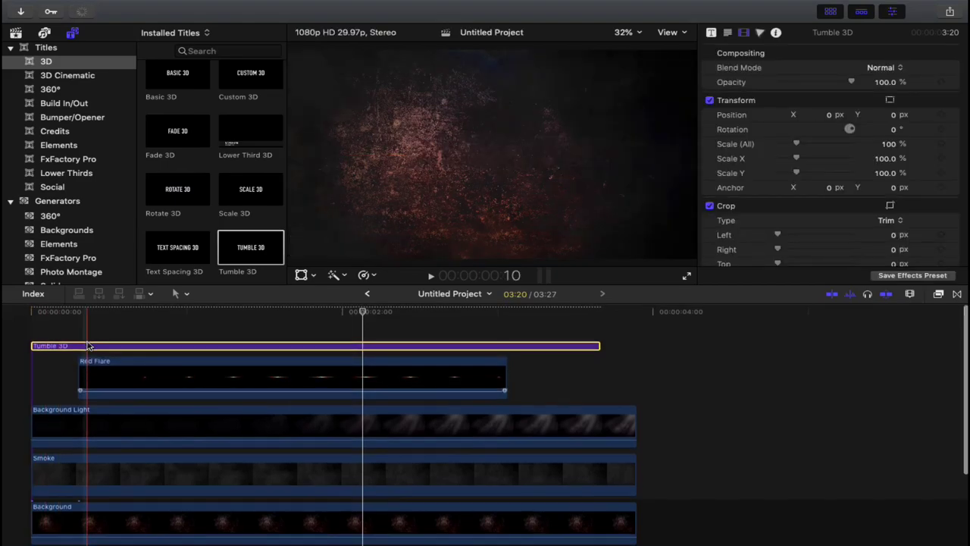
- Apply the Minimal 3D style to the Tumble 3D title: Avenir Next Ultra Light, size 180
{"action": "left_click", "coordinate": [239, 345]}
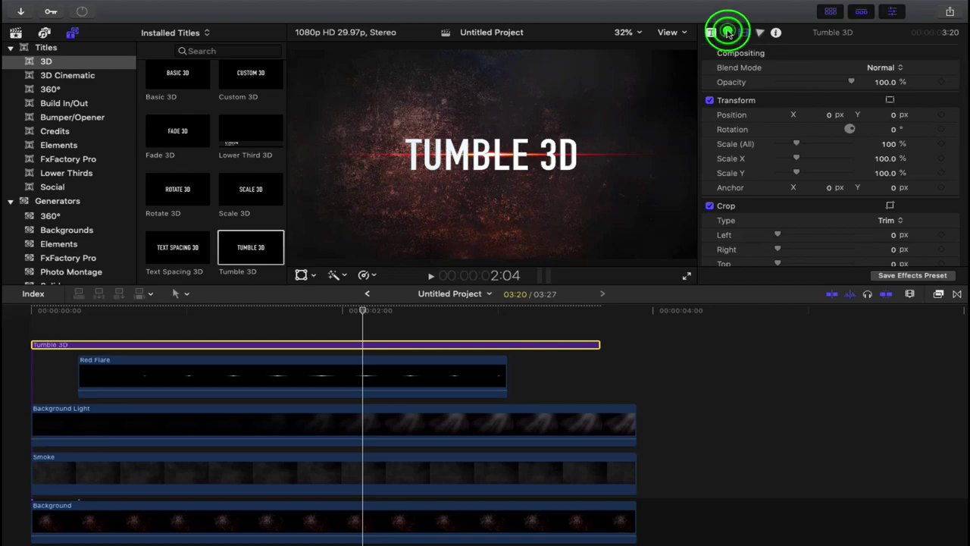
{"action": "left_click", "coordinate": [728, 34]}
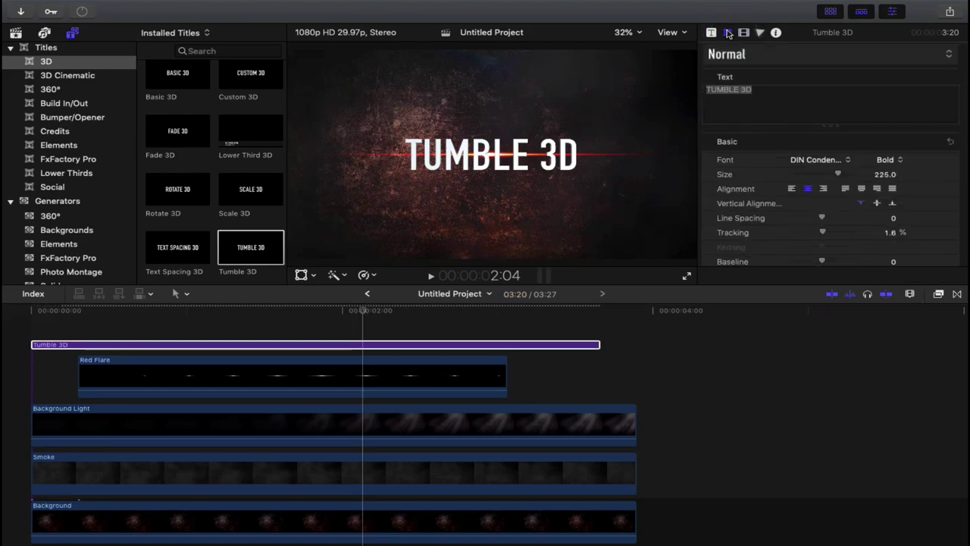
{"action": "left_click", "coordinate": [770, 60]}
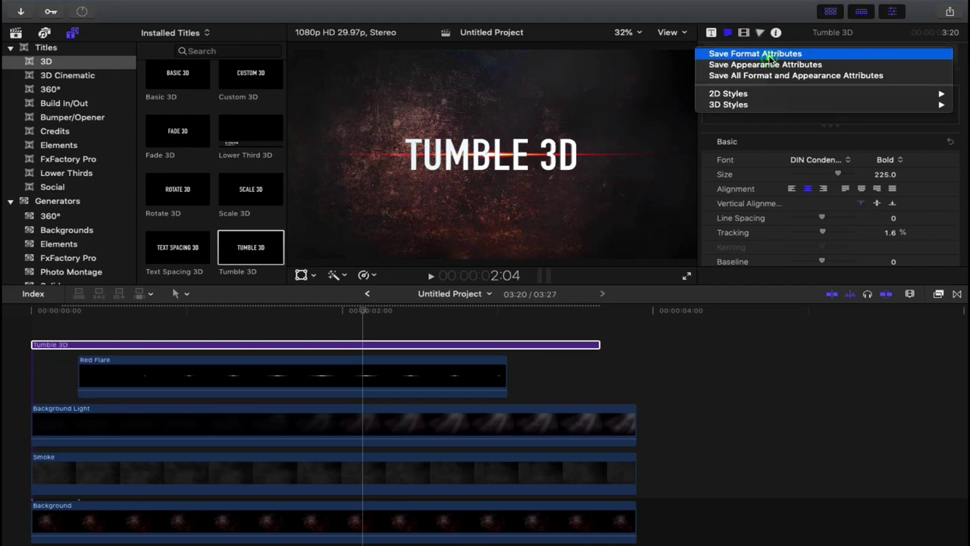
{"action": "mouse_move", "coordinate": [768, 107]}
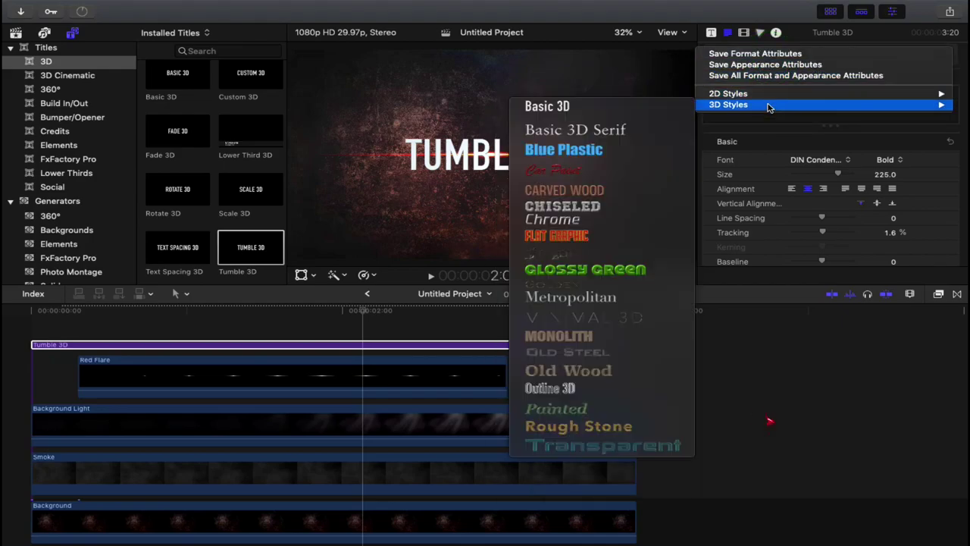
{"action": "left_click", "coordinate": [599, 315]}
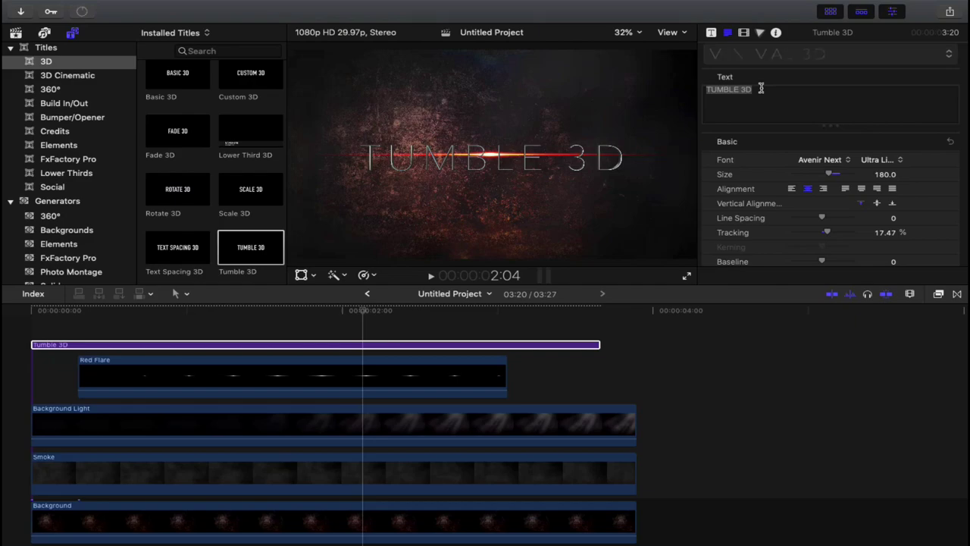
- Replace the TUMBLE 3D text with 'AB PLANET' on line one and 'PRESENTS' on line two
{"action": "triple_click", "coordinate": [761, 88]}
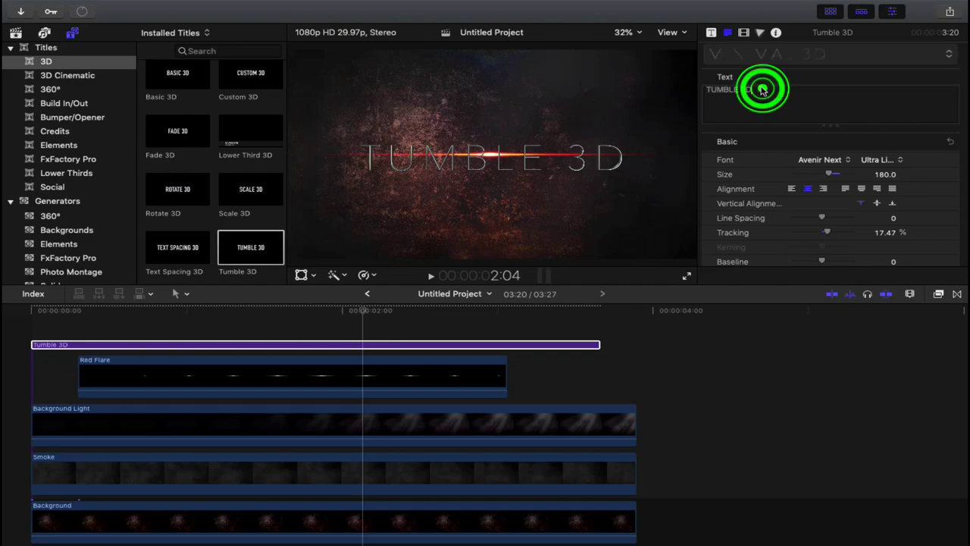
{"action": "type", "text": "AB "}
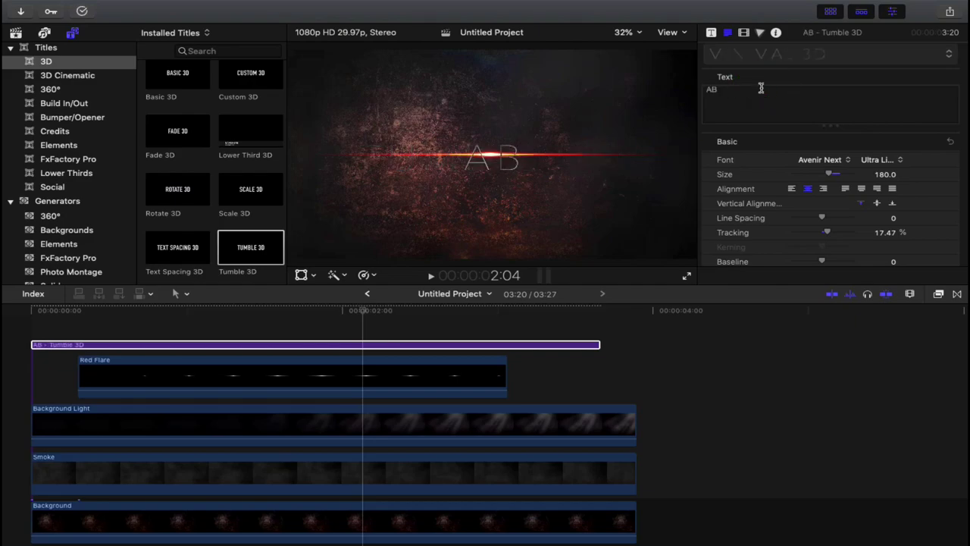
{"action": "type", "text": "PL"}
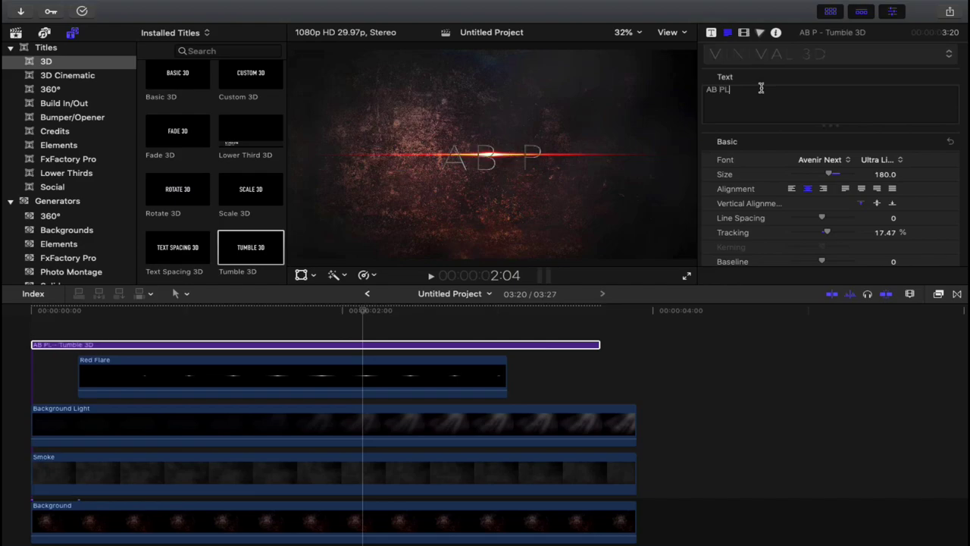
{"action": "type", "text": "AN"}
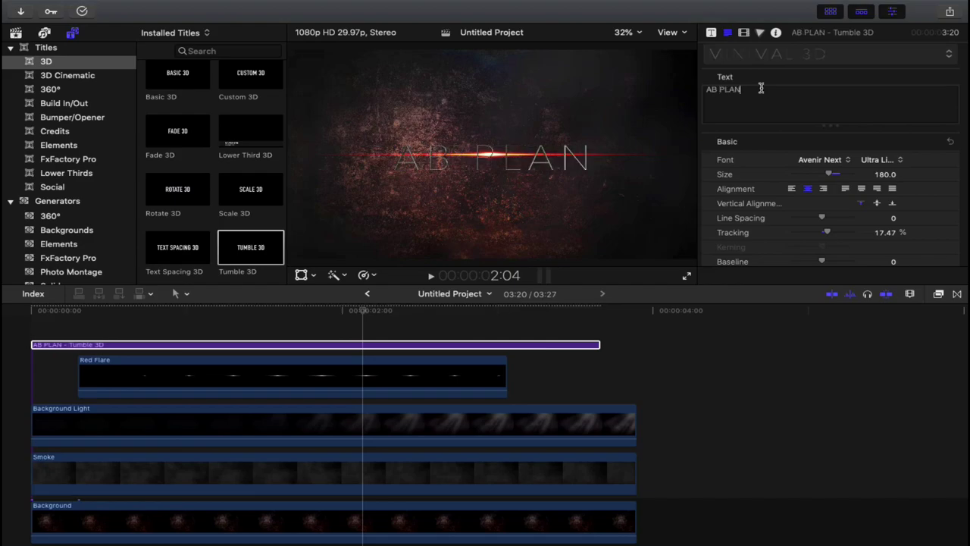
{"action": "type", "text": "ET"}
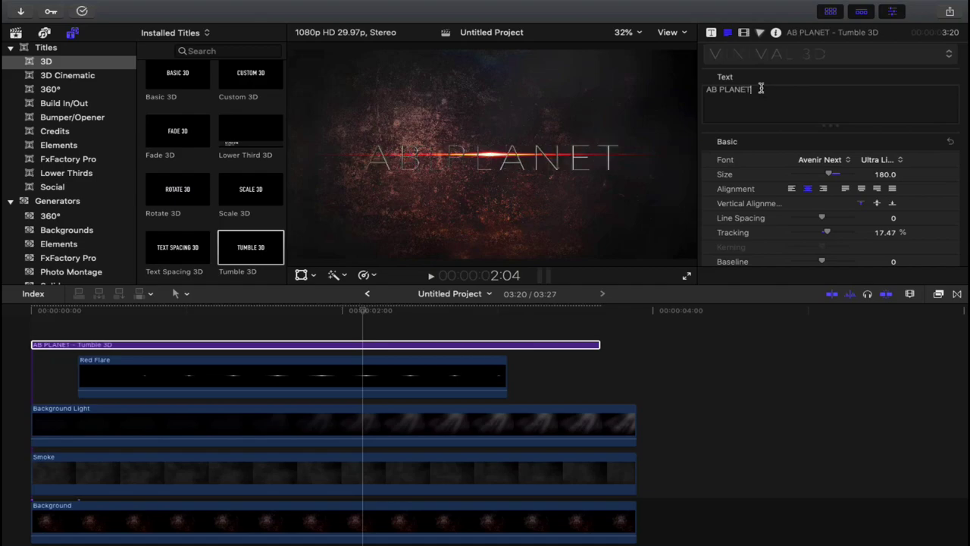
{"action": "key", "text": "Return"}
{"action": "type", "text": "RES"}
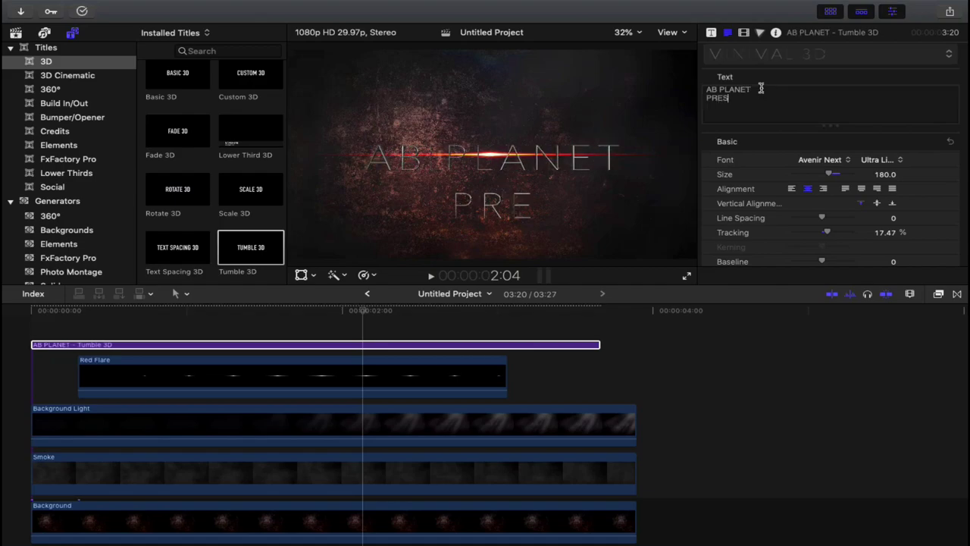
{"action": "type", "text": "ENT"}
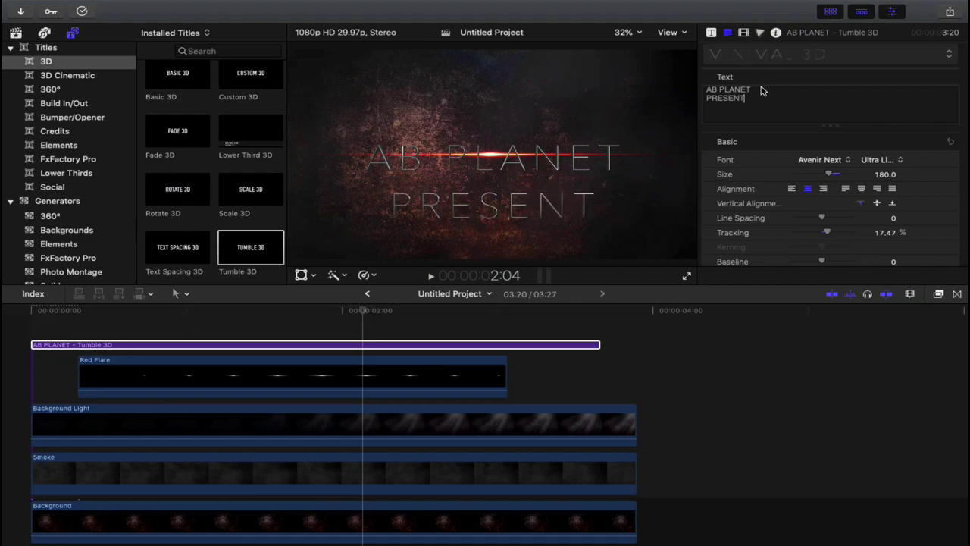
{"action": "type", "text": "S"}
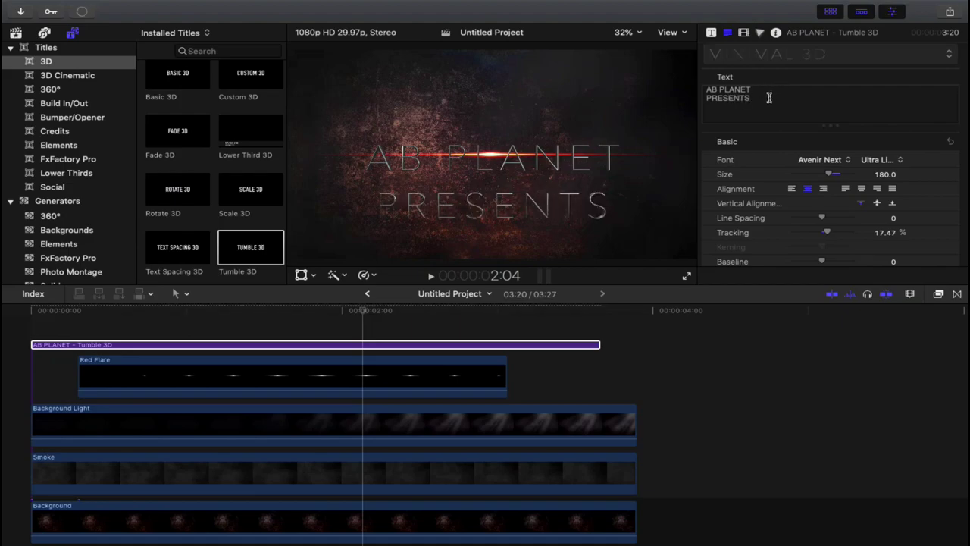
{"action": "triple_click", "coordinate": [769, 97]}
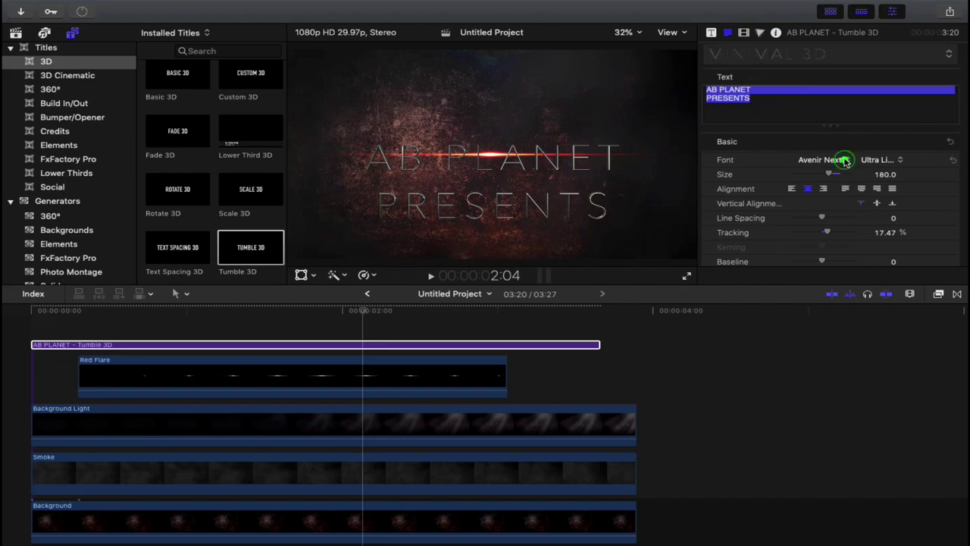
- Set the title font to CMTattooDragon_Cyrillic2 and raise its baseline to 100
{"action": "left_click", "coordinate": [846, 162]}
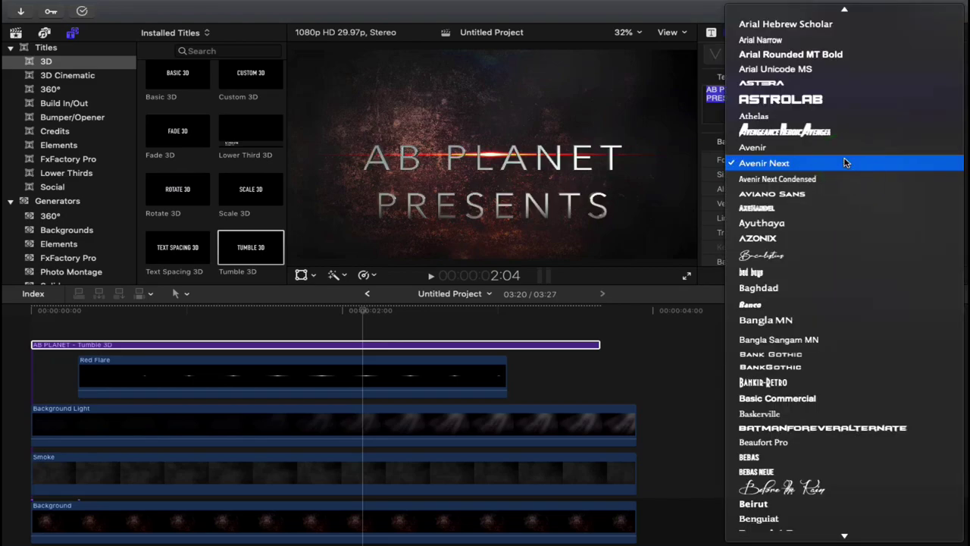
{"action": "type", "text": "bang"}
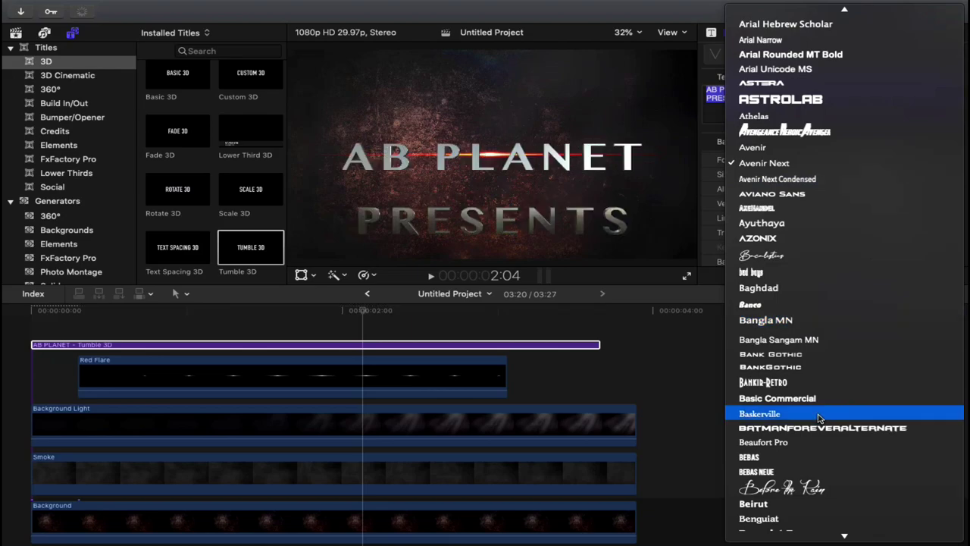
{"action": "scroll", "coordinate": [818, 418], "scroll_direction": "down", "scroll_amount": 3}
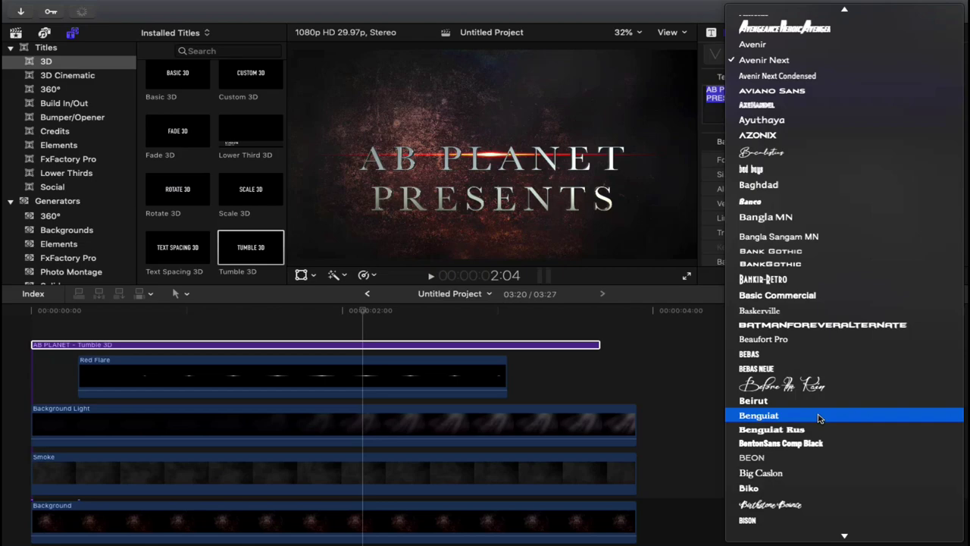
{"action": "scroll", "coordinate": [819, 417], "scroll_direction": "down", "scroll_amount": 8}
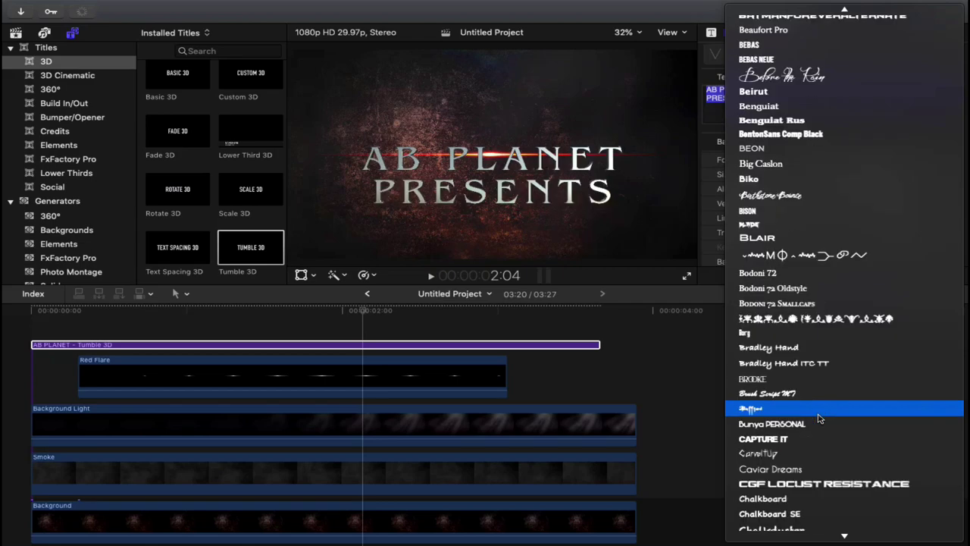
{"action": "scroll", "coordinate": [818, 418], "scroll_direction": "down", "scroll_amount": 3}
{"action": "scroll", "coordinate": [818, 418], "scroll_direction": "down", "scroll_amount": 2}
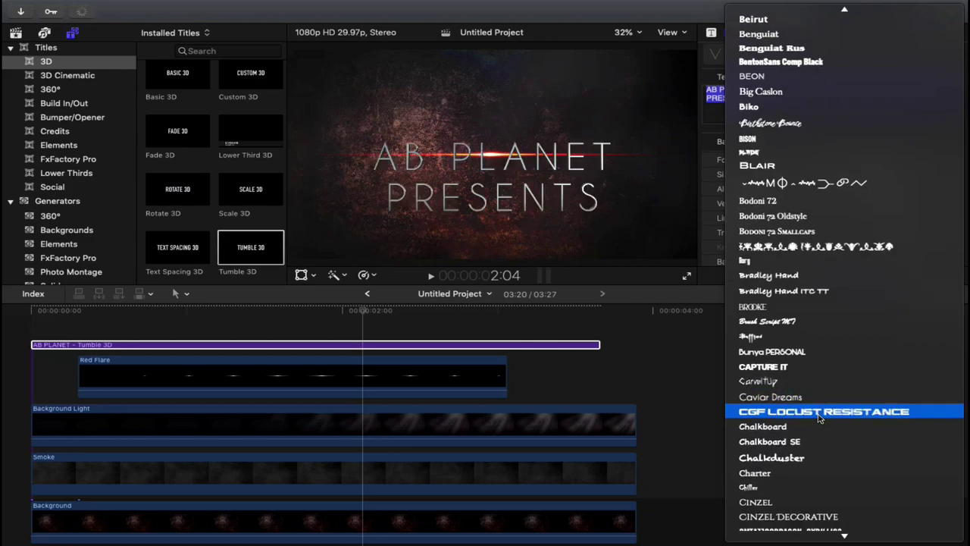
{"action": "scroll", "coordinate": [819, 418], "scroll_direction": "down", "scroll_amount": 2}
{"action": "scroll", "coordinate": [819, 417], "scroll_direction": "down", "scroll_amount": 2}
{"action": "scroll", "coordinate": [819, 421], "scroll_direction": "down", "scroll_amount": 2}
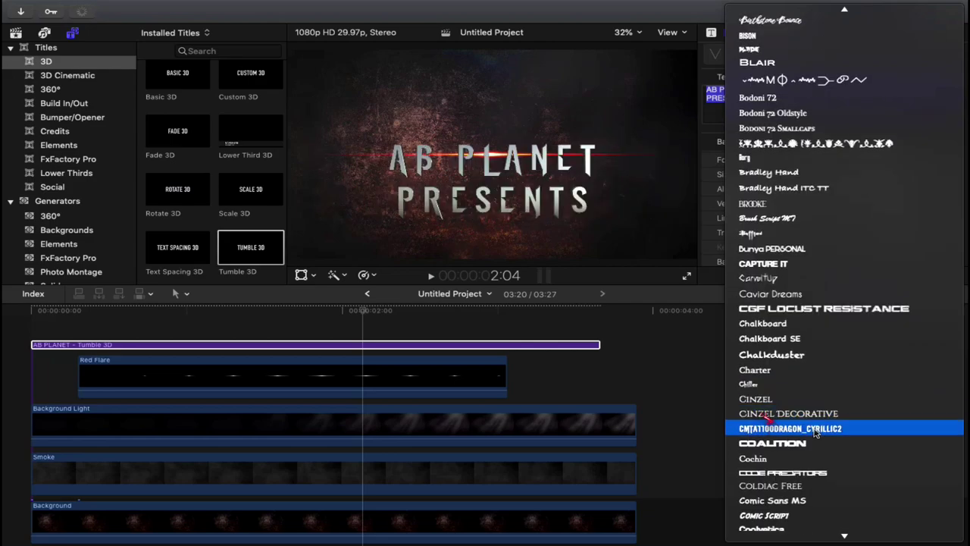
{"action": "left_click", "coordinate": [817, 430]}
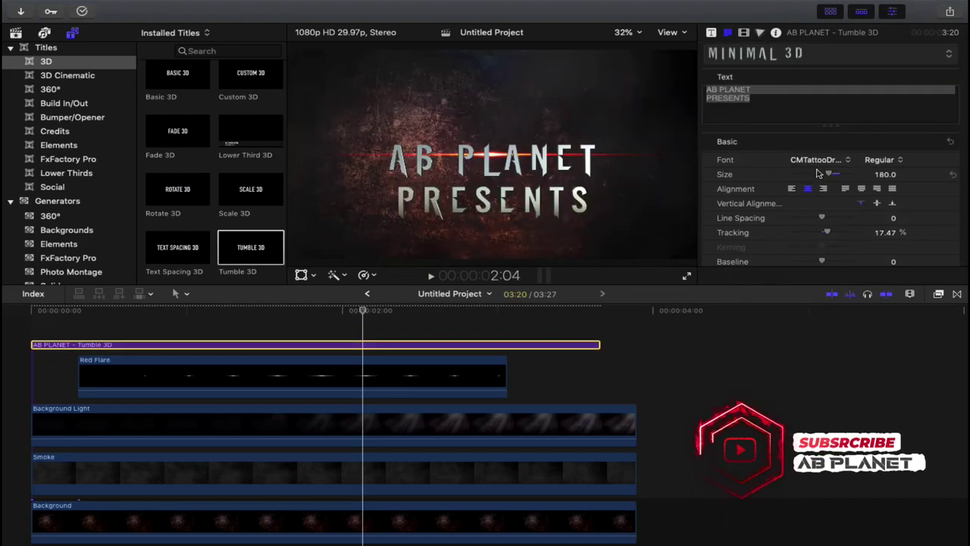
{"action": "scroll", "coordinate": [818, 216], "scroll_direction": "down", "scroll_amount": 3}
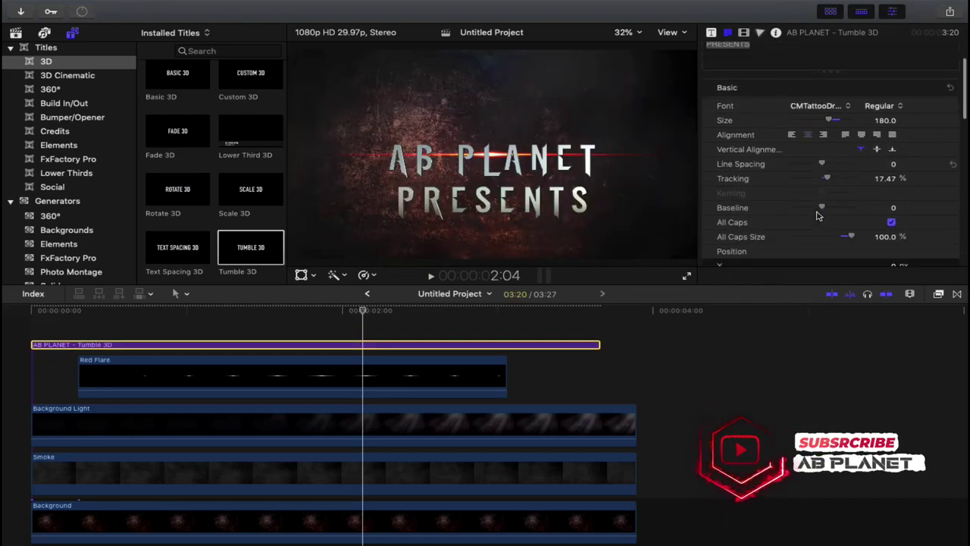
{"action": "left_click_drag", "start_coordinate": [823, 206], "coordinate": [857, 211]}
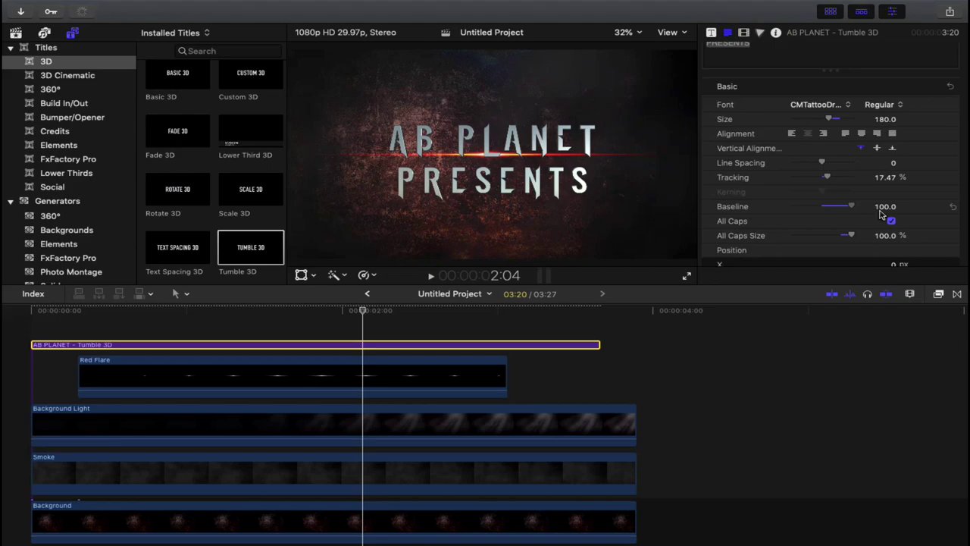
- Enter 134 as the title's Baseline value in the Text inspector
{"action": "left_click", "coordinate": [885, 207]}
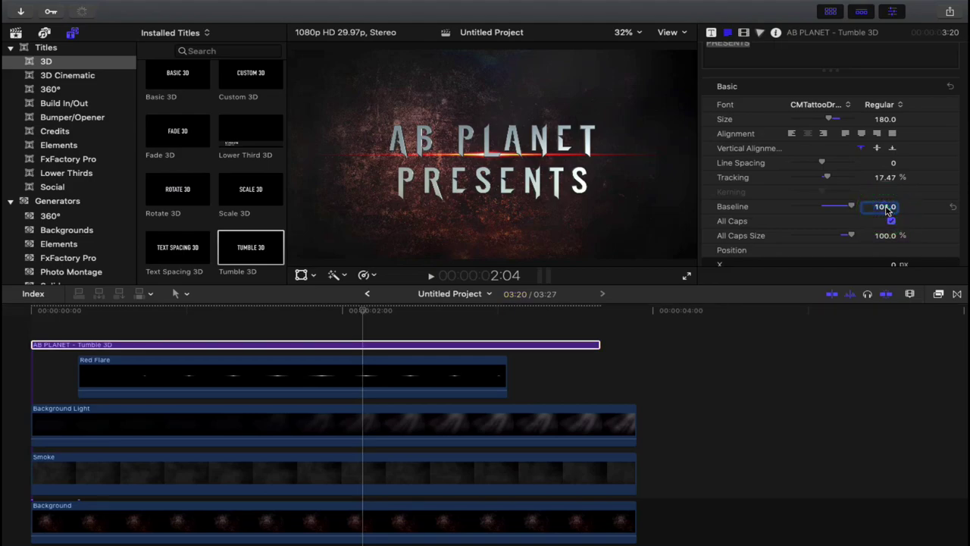
{"action": "type", "text": "120"}
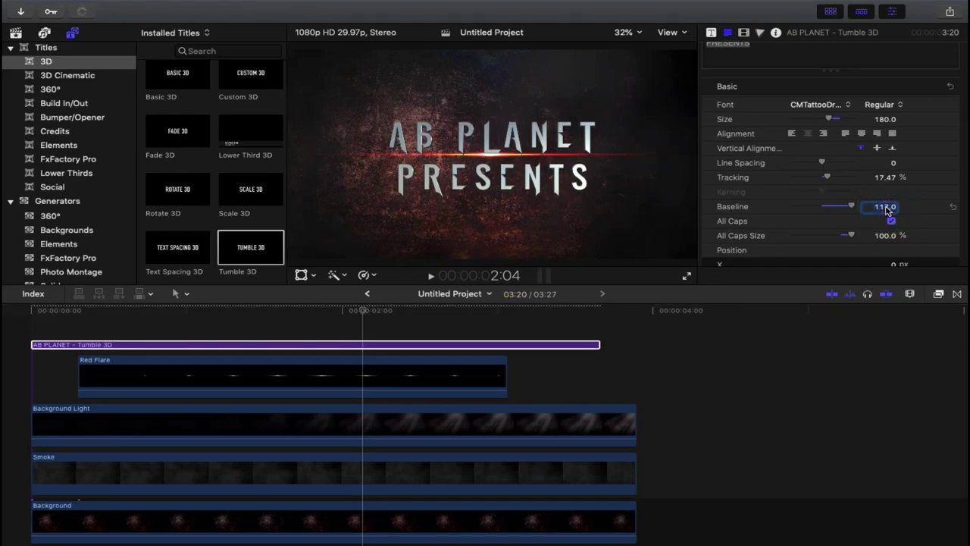
{"action": "type", "text": "130"}
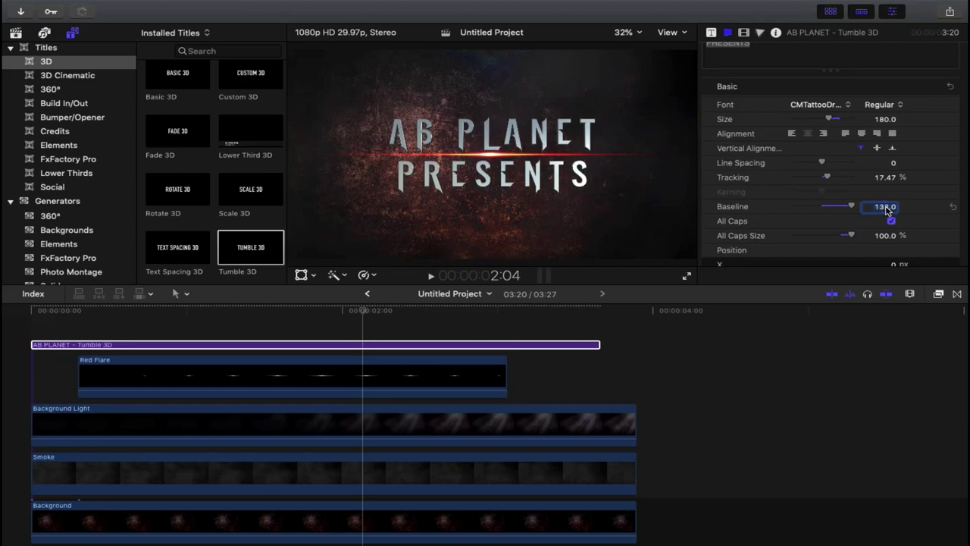
{"action": "scroll", "coordinate": [831, 187], "scroll_direction": "up", "scroll_amount": 2}
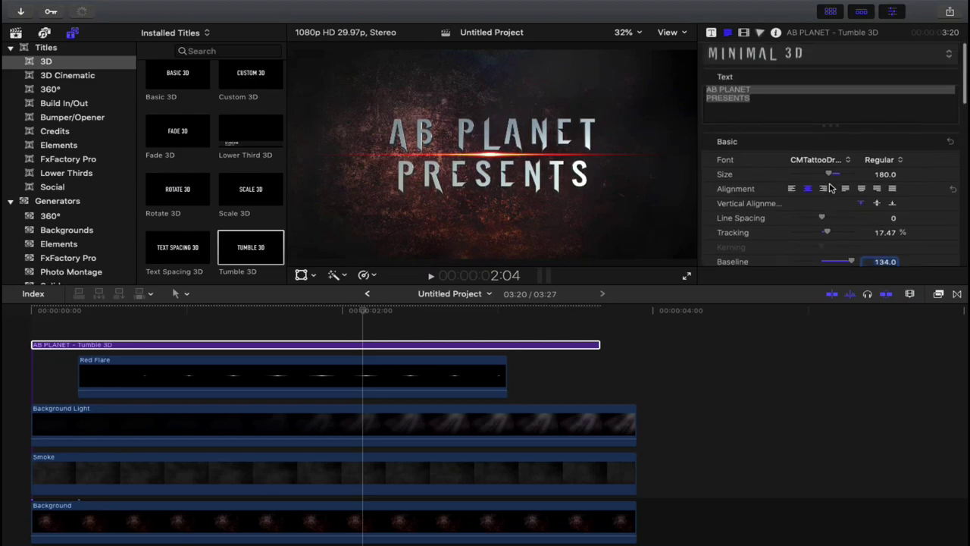
- Select the second-line word PRESENTS and reduce its size to 94
{"action": "left_click", "coordinate": [830, 175]}
{"action": "left_click_drag", "start_coordinate": [767, 101], "coordinate": [714, 106]}
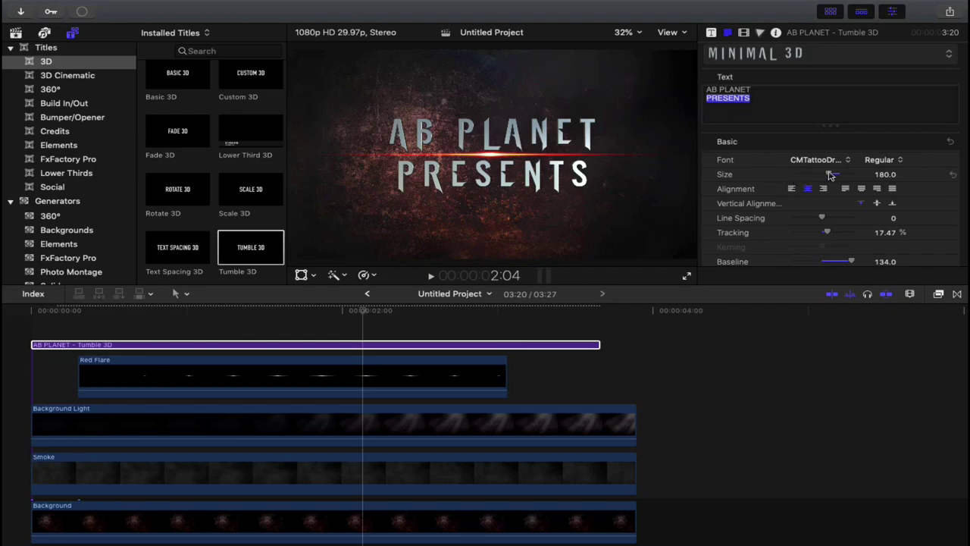
{"action": "left_click_drag", "start_coordinate": [831, 175], "coordinate": [810, 177]}
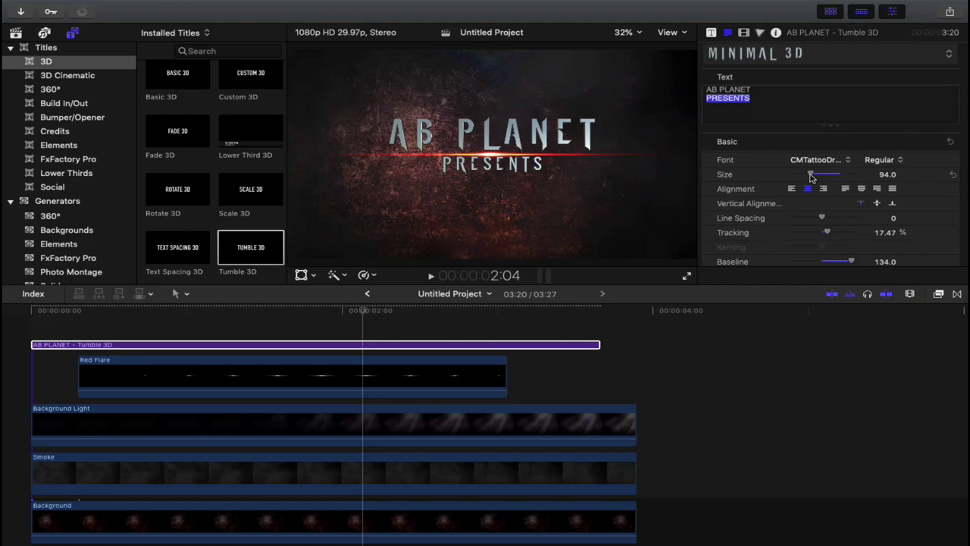
{"action": "left_click", "coordinate": [375, 344]}
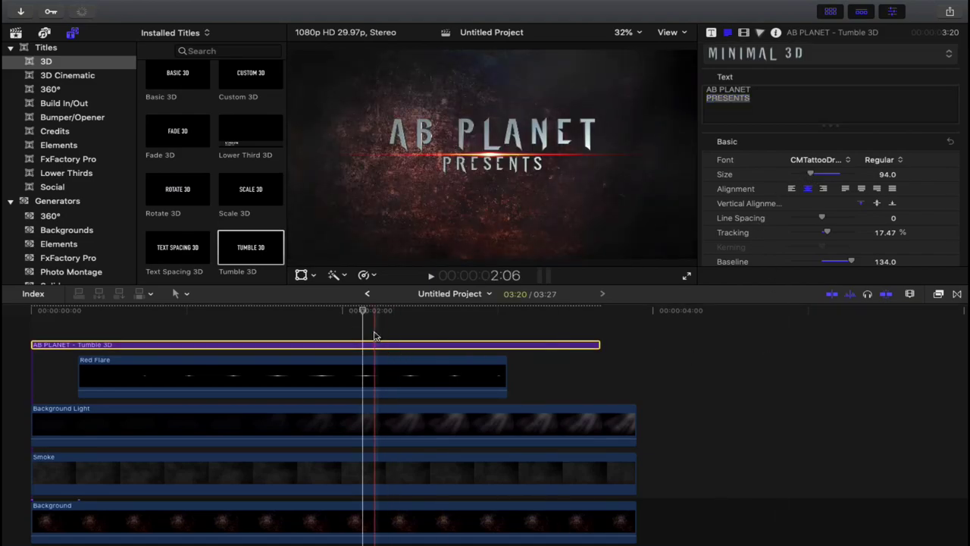
- Replace the title's Basic material with the Metal > Gold material
{"action": "scroll", "coordinate": [765, 190], "scroll_direction": "down", "scroll_amount": 3}
{"action": "scroll", "coordinate": [765, 190], "scroll_direction": "down", "scroll_amount": 3}
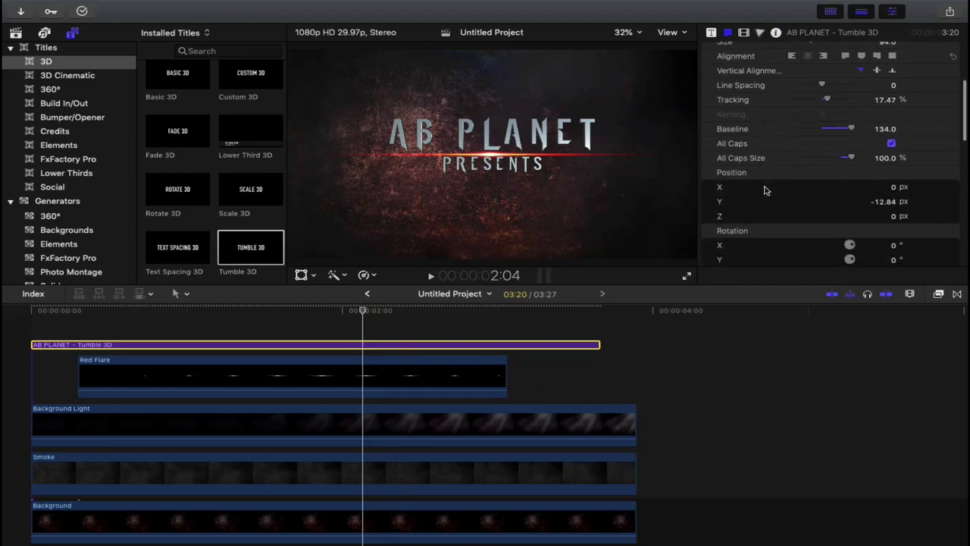
{"action": "scroll", "coordinate": [764, 190], "scroll_direction": "down", "scroll_amount": 4}
{"action": "scroll", "coordinate": [765, 190], "scroll_direction": "down", "scroll_amount": 5}
{"action": "scroll", "coordinate": [764, 189], "scroll_direction": "down", "scroll_amount": 1}
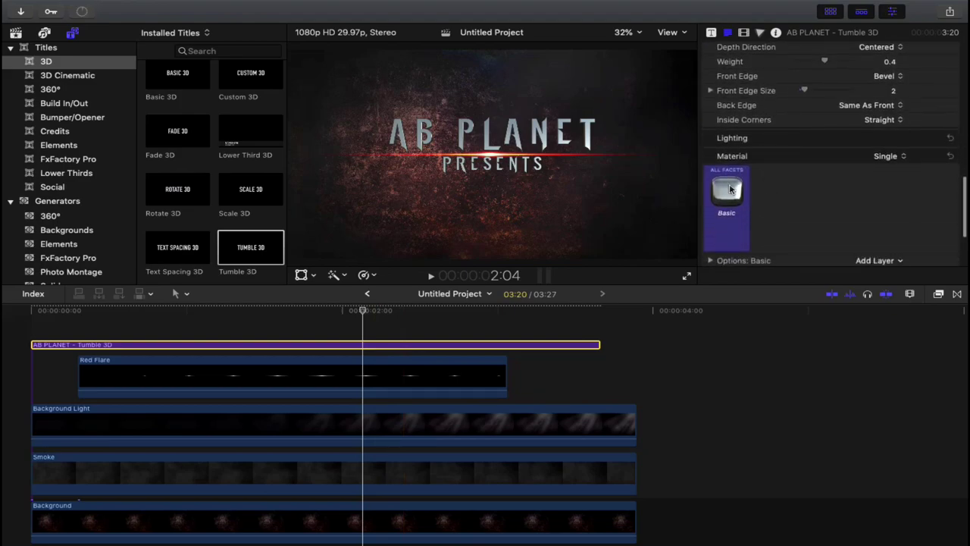
{"action": "left_click", "coordinate": [726, 193]}
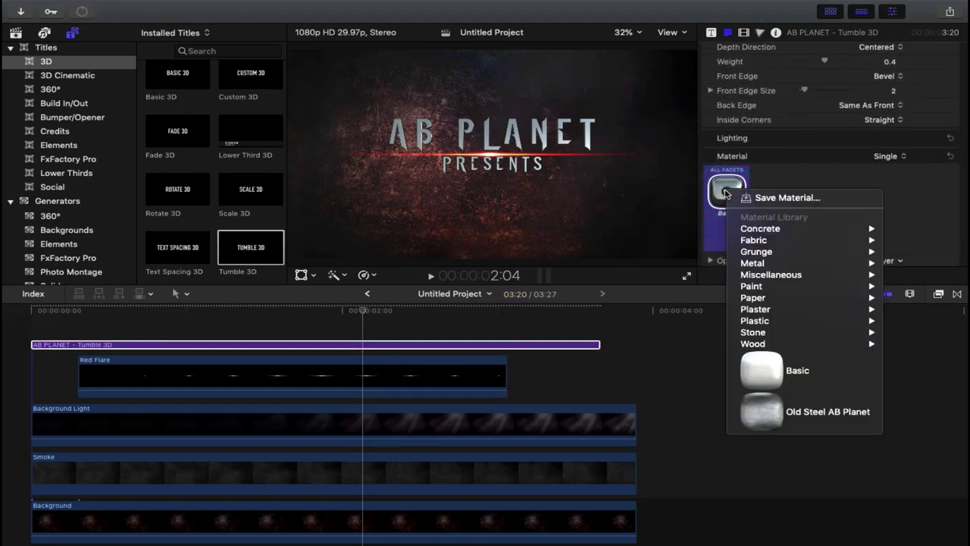
{"action": "mouse_move", "coordinate": [759, 267]}
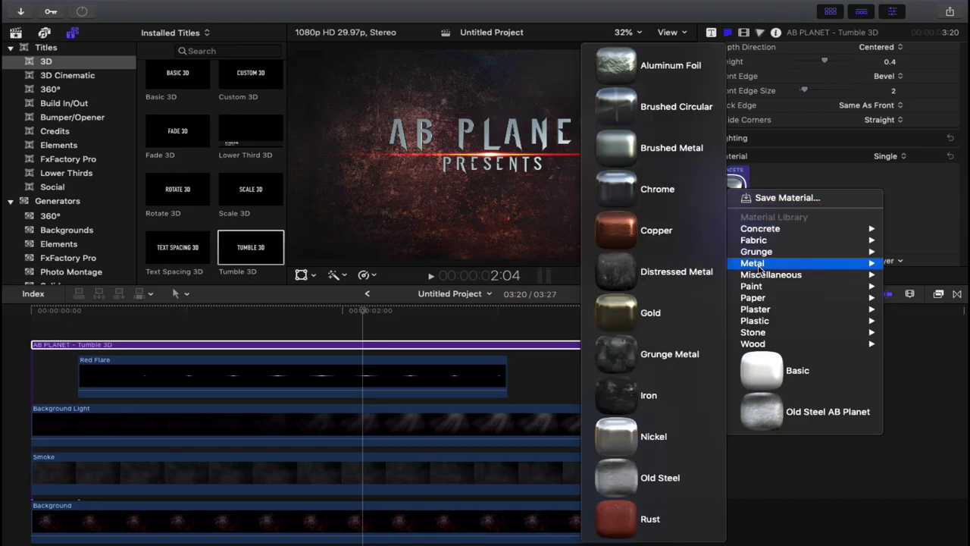
{"action": "left_click", "coordinate": [688, 301]}
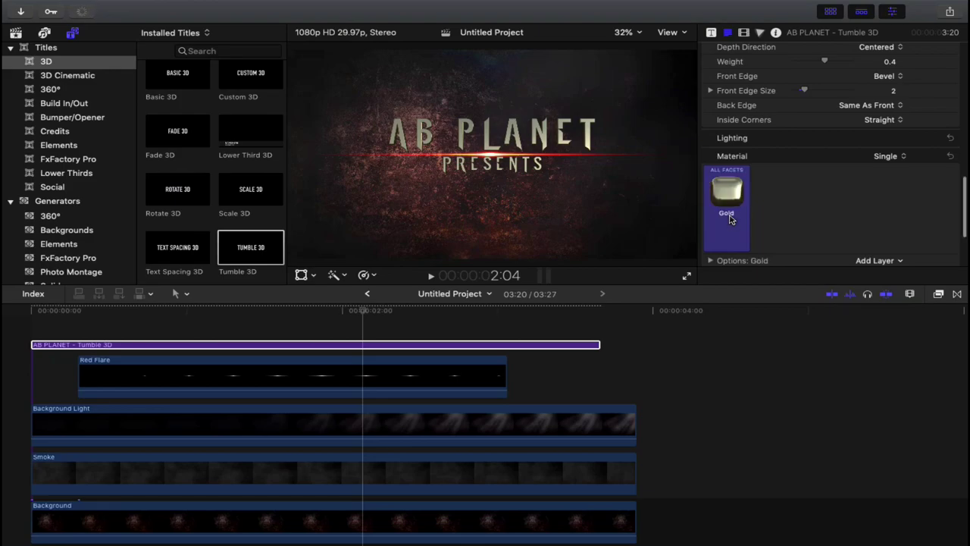
{"action": "scroll", "coordinate": [763, 211], "scroll_direction": "down", "scroll_amount": 1}
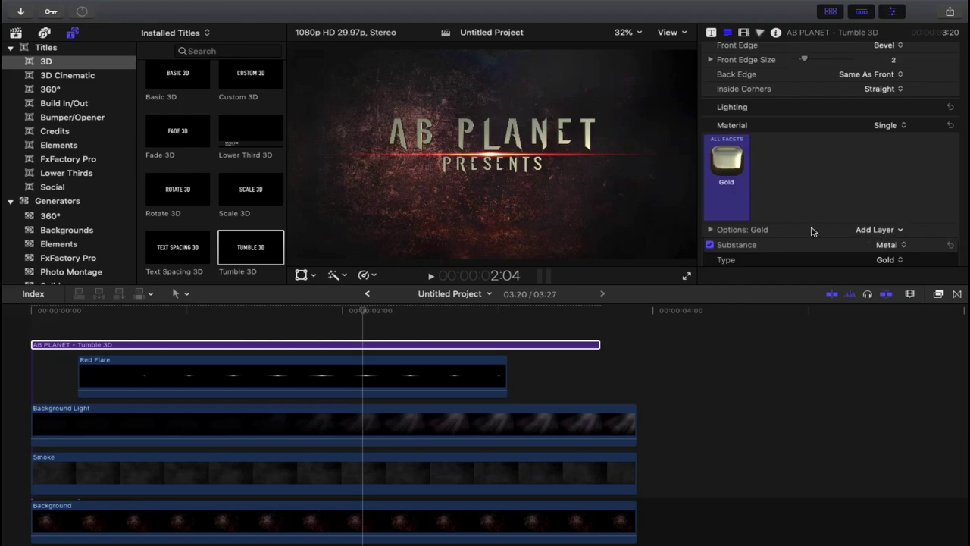
- Add a Distress > Scratches layer (Scratches 1) to the title's Gold material
{"action": "left_click", "coordinate": [876, 230]}
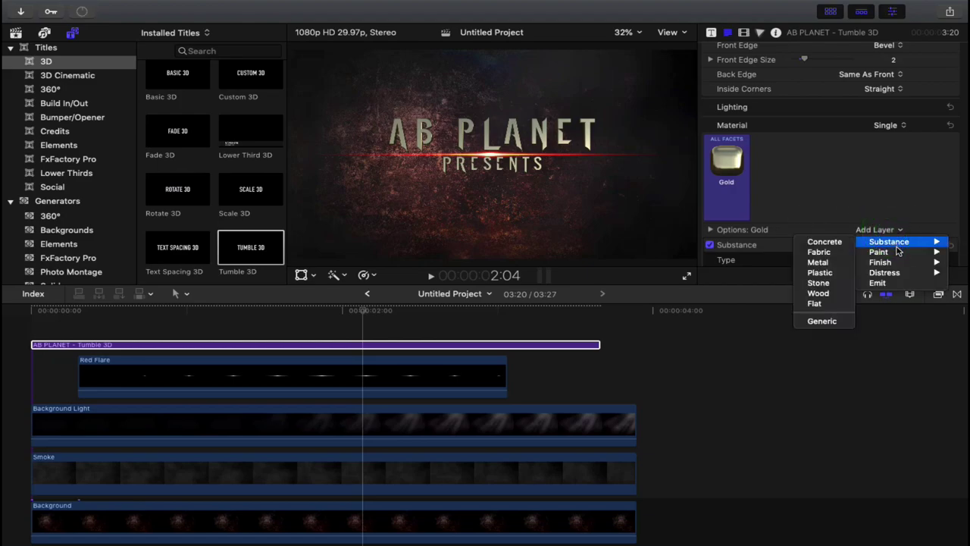
{"action": "mouse_move", "coordinate": [901, 264]}
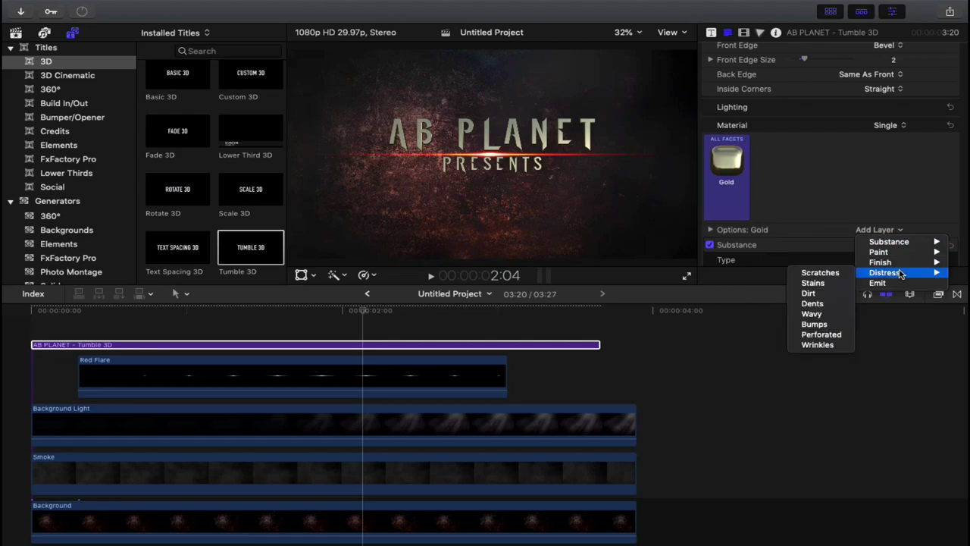
{"action": "left_click", "coordinate": [839, 278]}
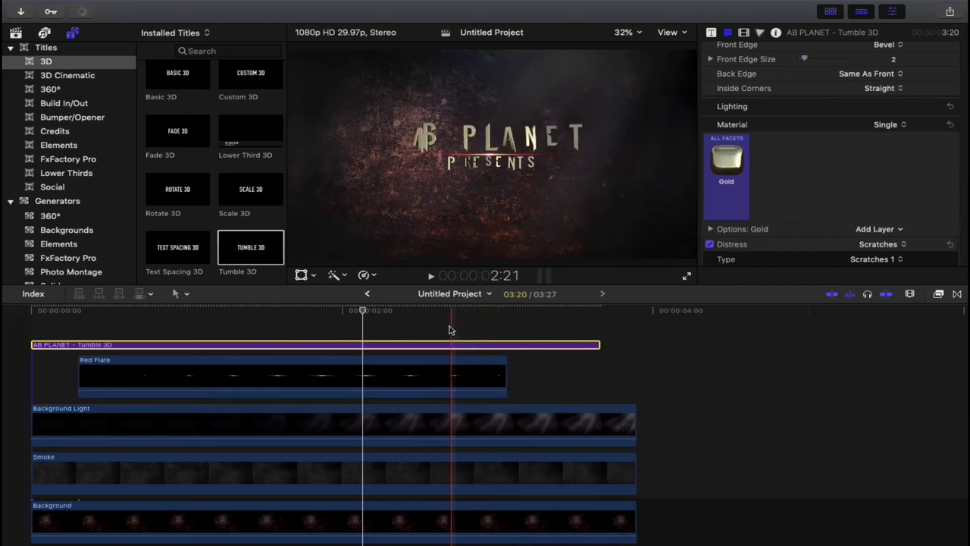
- Keyframe Red Flare's opacity from 100% down to 0%, and trim the title clip to end at 3:18
{"action": "left_click", "coordinate": [440, 378]}
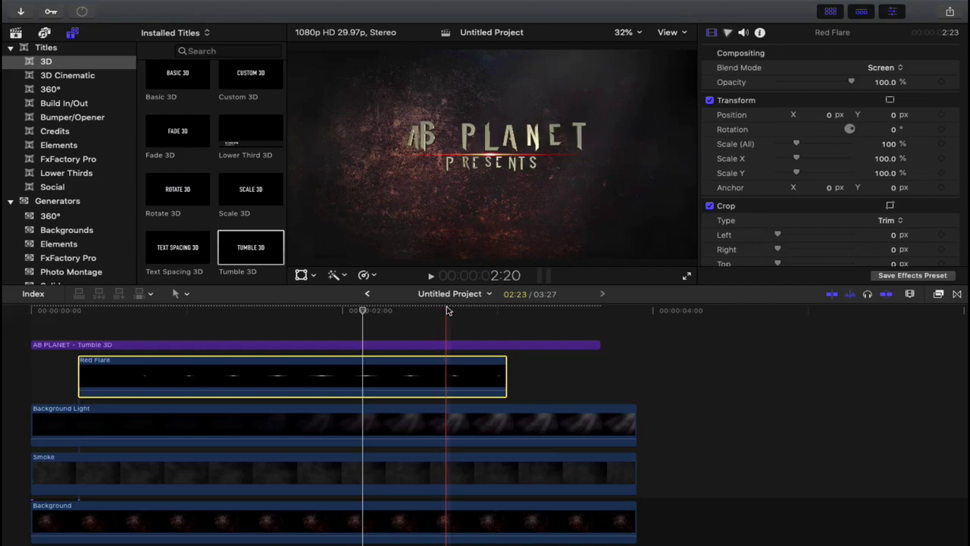
{"action": "left_click", "coordinate": [447, 310]}
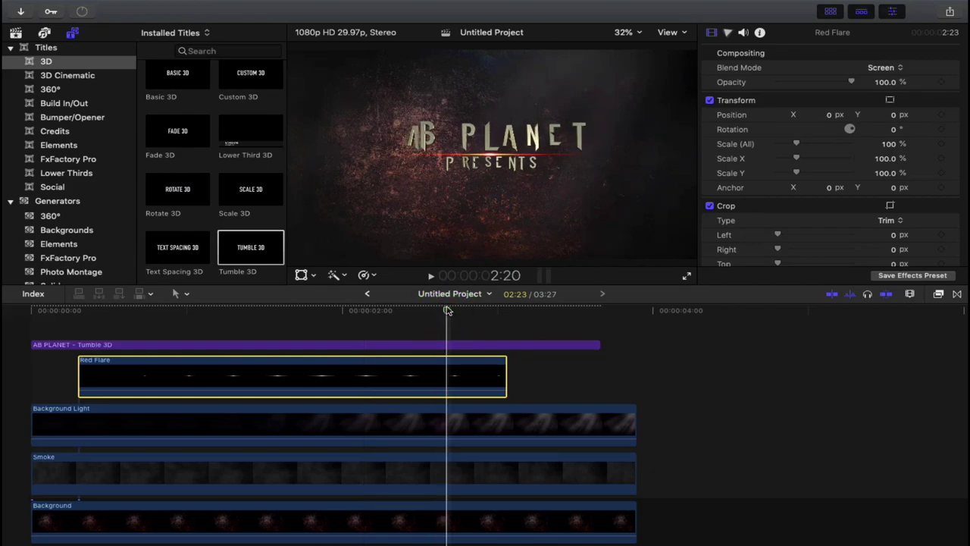
{"action": "scroll", "coordinate": [786, 127], "scroll_direction": "up", "scroll_amount": 2}
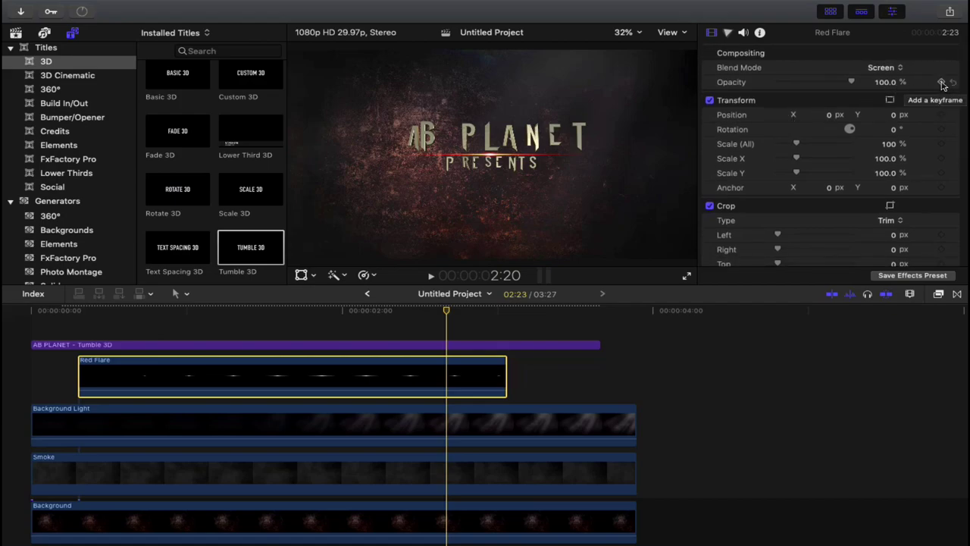
{"action": "left_click", "coordinate": [942, 82]}
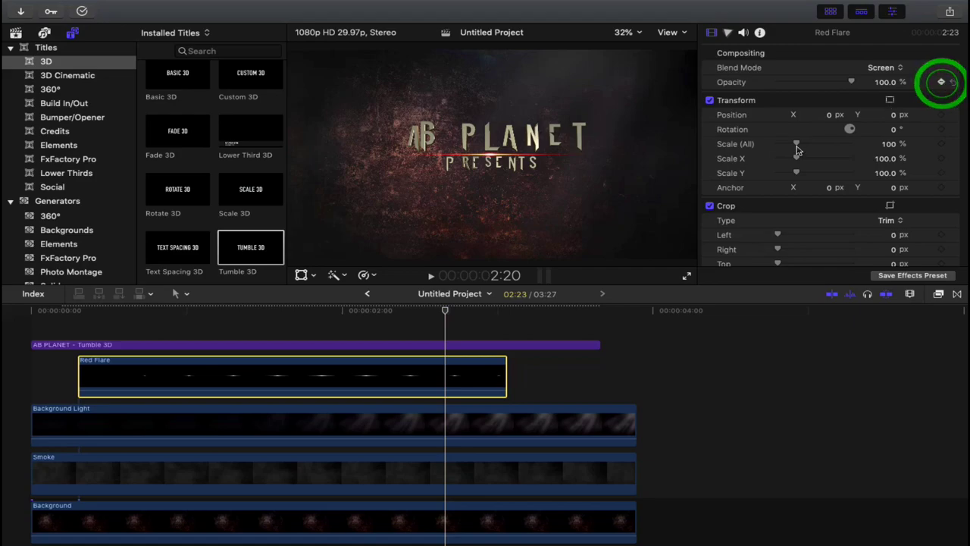
{"action": "left_click", "coordinate": [496, 310]}
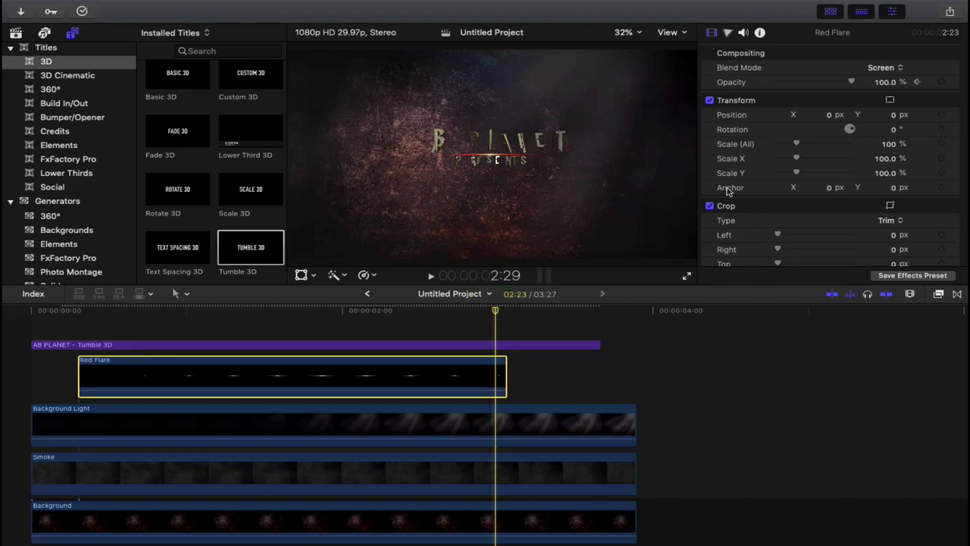
{"action": "mouse_move", "coordinate": [852, 82]}
{"action": "left_mouse_down"}
{"action": "mouse_move", "coordinate": [746, 79]}
{"action": "mouse_move", "coordinate": [827, 82]}
{"action": "left_mouse_up"}
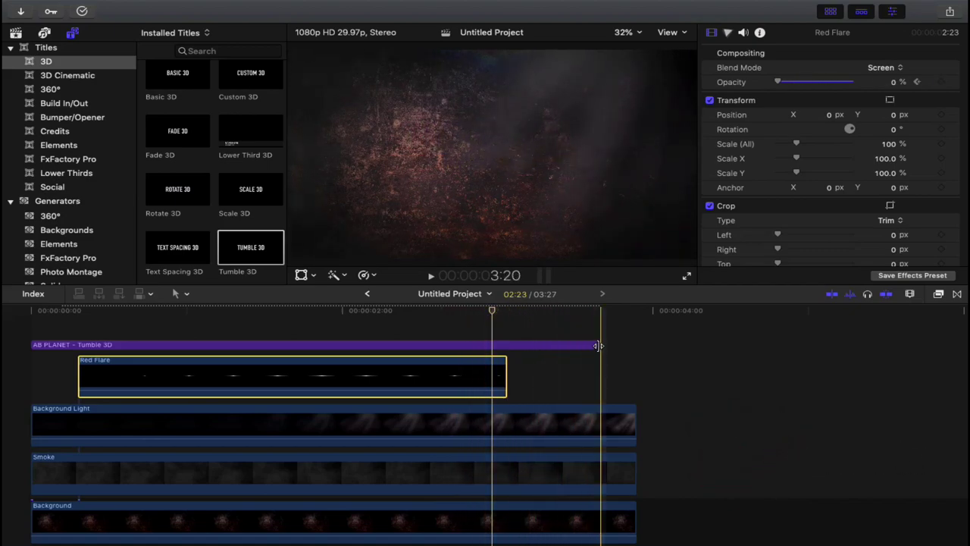
{"action": "left_click_drag", "start_coordinate": [598, 346], "coordinate": [587, 345]}
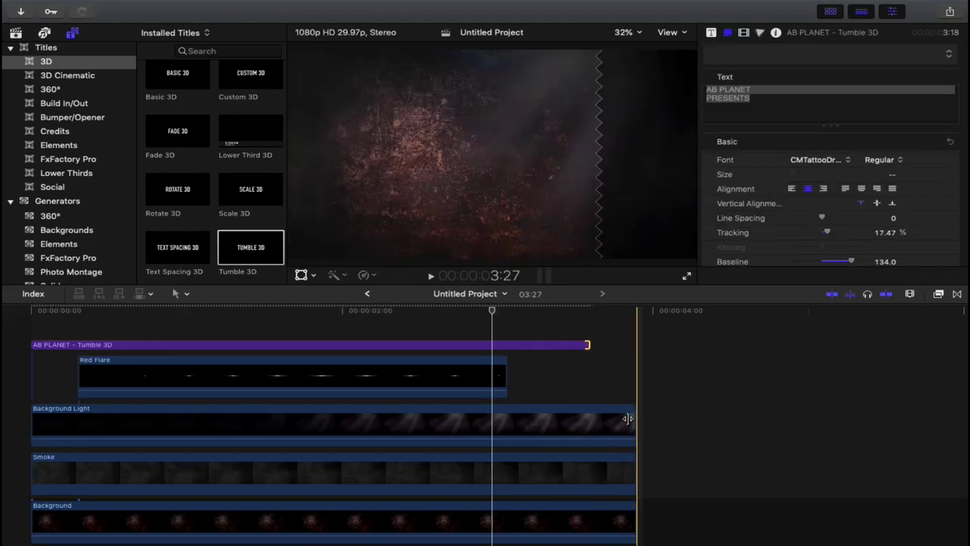
- Trim Background Light, Smoke and Background clips to end at 03:18 with the title
{"action": "left_click", "coordinate": [631, 417]}
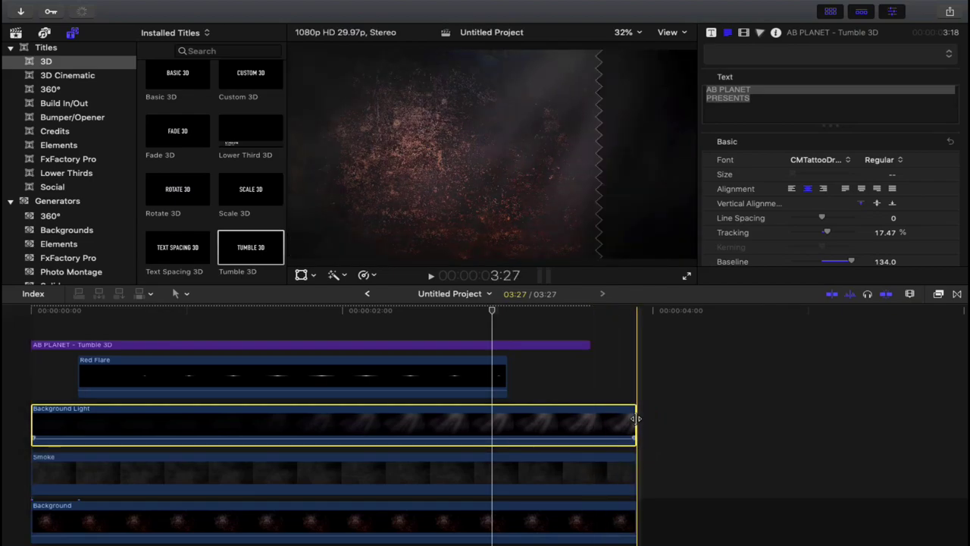
{"action": "left_click_drag", "start_coordinate": [633, 423], "coordinate": [591, 415]}
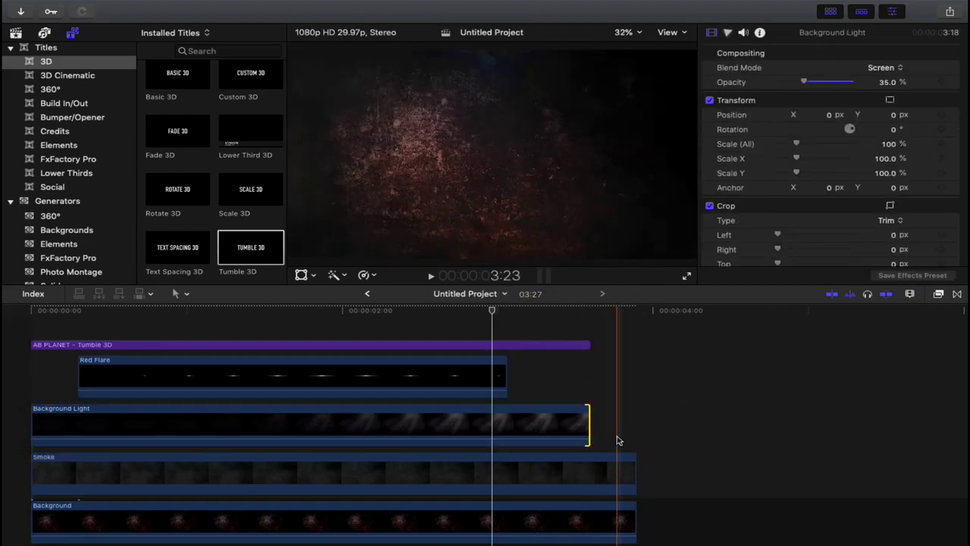
{"action": "scroll", "coordinate": [591, 413], "scroll_direction": "down", "scroll_amount": 2}
{"action": "left_click_drag", "start_coordinate": [623, 397], "coordinate": [581, 395]}
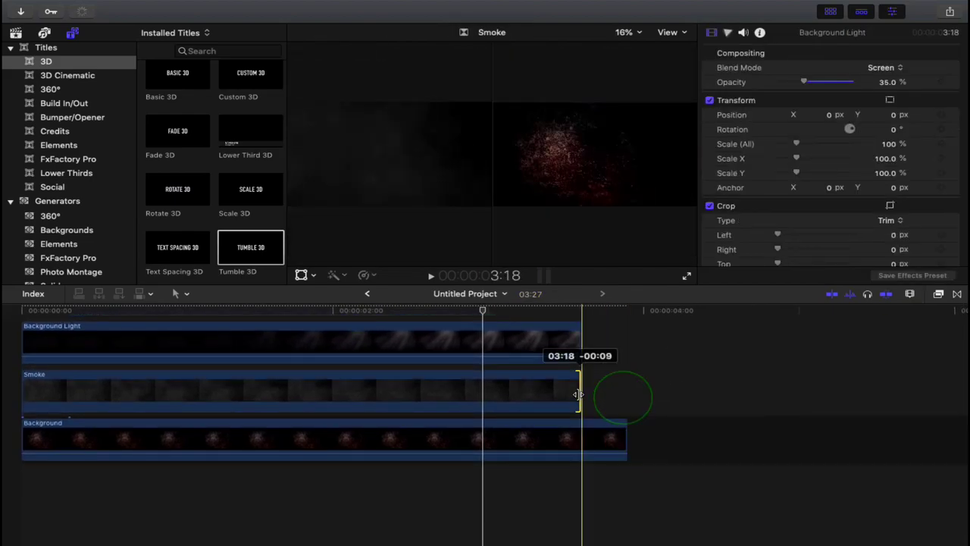
{"action": "left_click", "coordinate": [624, 434]}
{"action": "left_click_drag", "start_coordinate": [624, 434], "coordinate": [580, 435]}
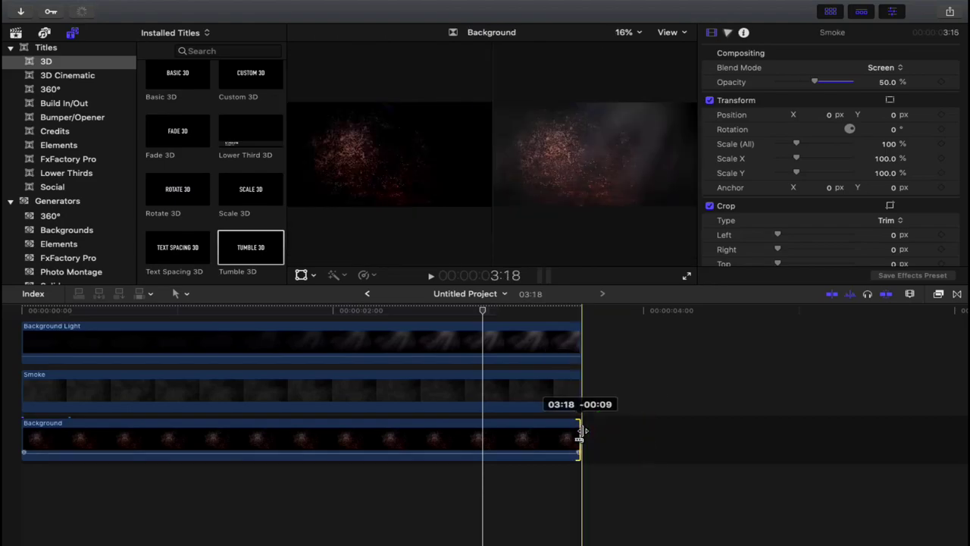
{"action": "scroll", "coordinate": [513, 397], "scroll_direction": "up", "scroll_amount": 2}
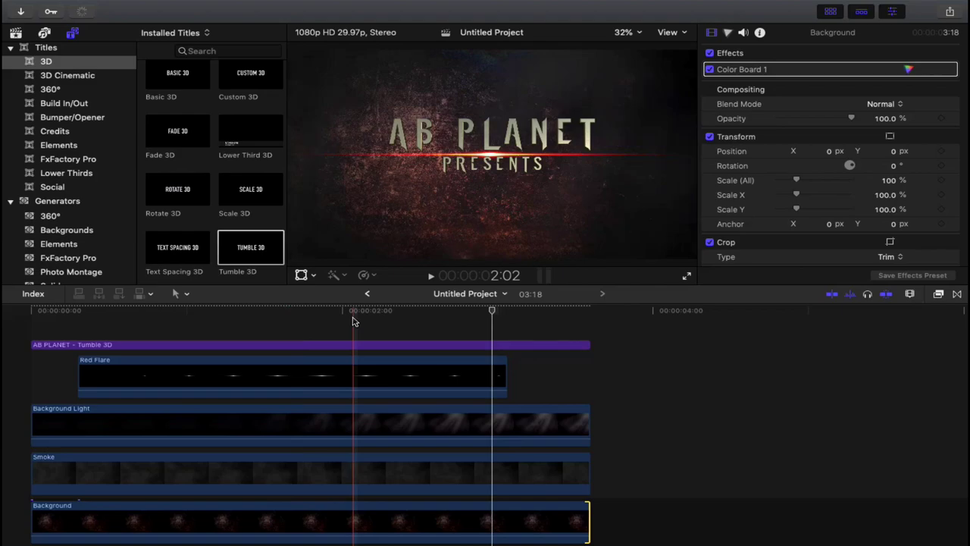
{"action": "left_click", "coordinate": [16, 33]}
- Mark a range in Prerender 01 and add it above the existing timeline clips
{"action": "left_click", "coordinate": [212, 193]}
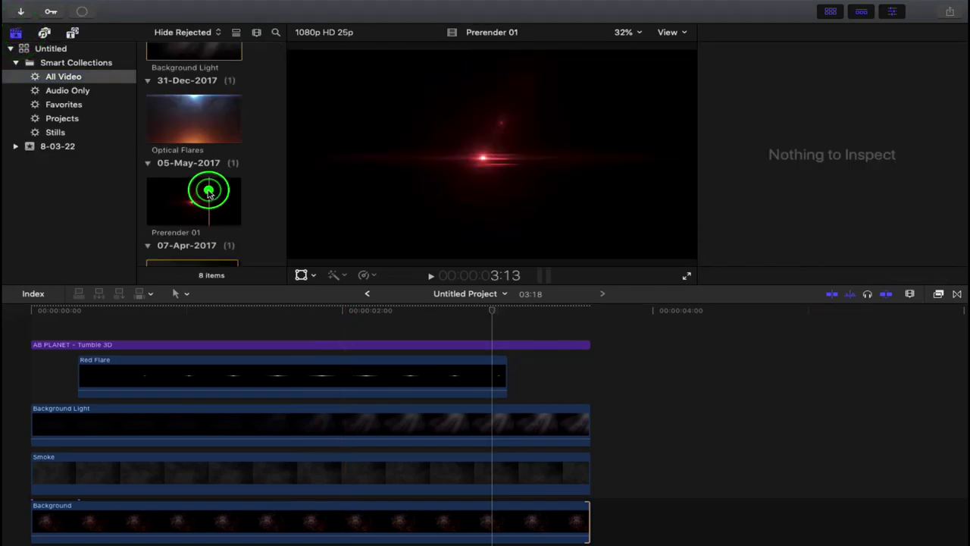
{"action": "scroll", "coordinate": [206, 182], "scroll_direction": "down", "scroll_amount": 3}
{"action": "key", "text": "i"}
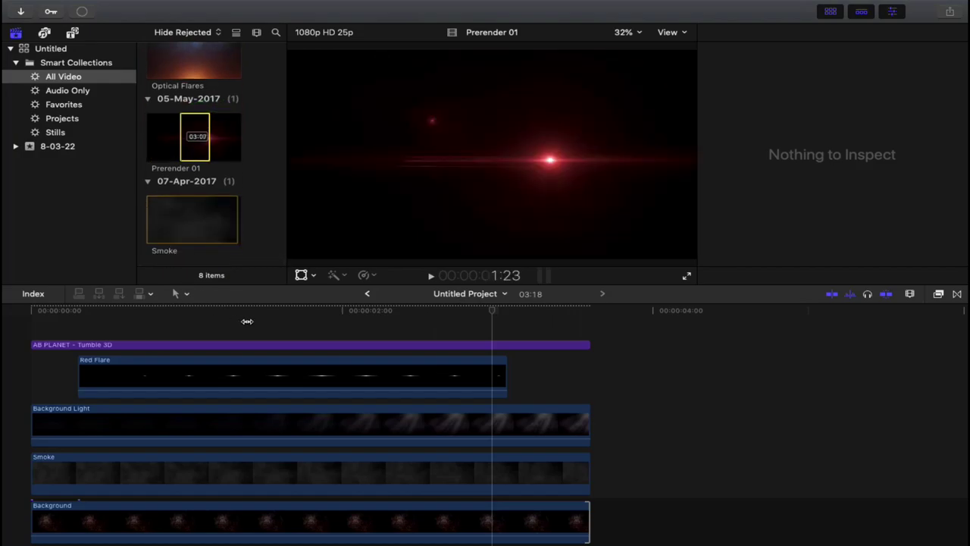
{"action": "left_click", "coordinate": [210, 136]}
{"action": "mouse_move", "coordinate": [194, 136]}
{"action": "left_mouse_down"}
{"action": "mouse_move", "coordinate": [159, 313]}
{"action": "mouse_move", "coordinate": [35, 321]}
{"action": "left_mouse_up"}
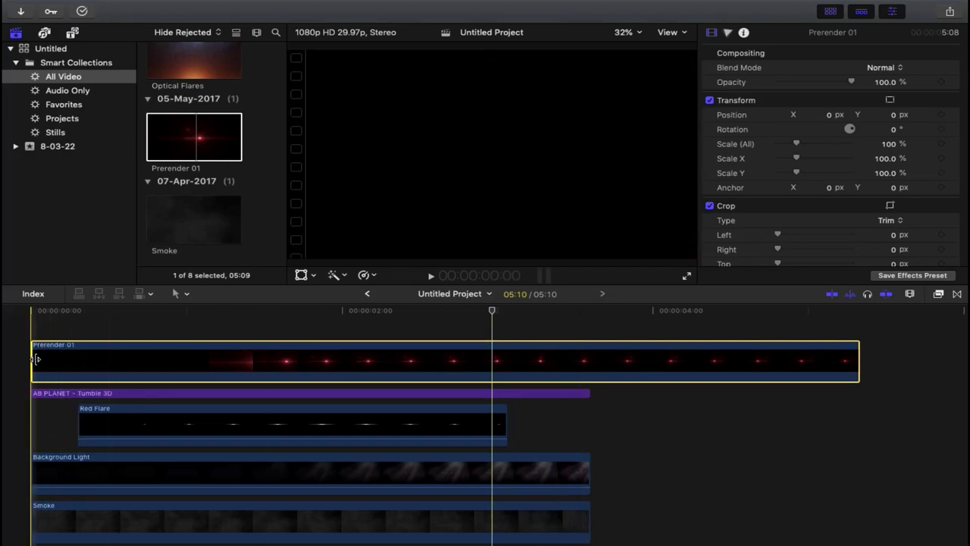
- Trim the flare clip's start and slide it to the timeline start at 00:00
{"action": "left_click_drag", "start_coordinate": [34, 359], "coordinate": [144, 360]}
{"action": "left_click_drag", "start_coordinate": [234, 364], "coordinate": [140, 370]}
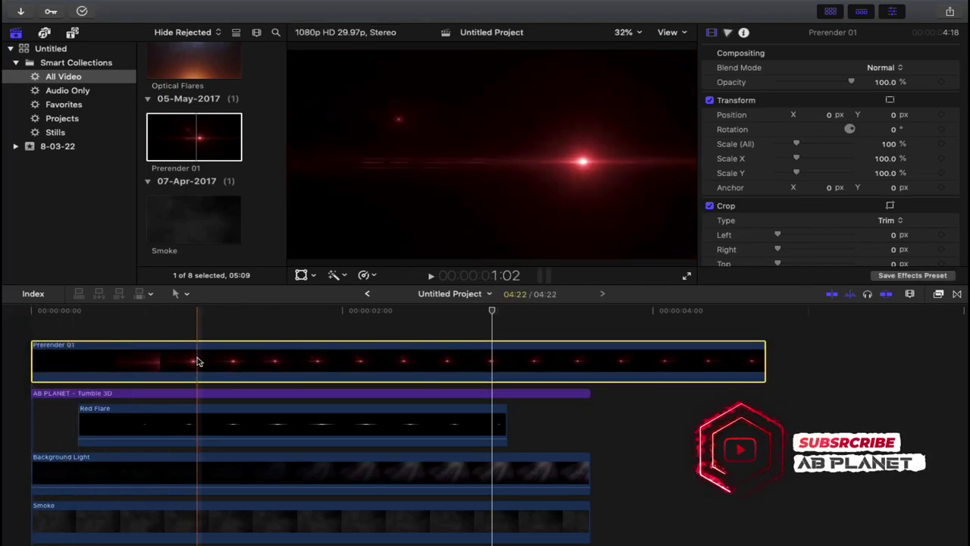
{"action": "left_click", "coordinate": [195, 357]}
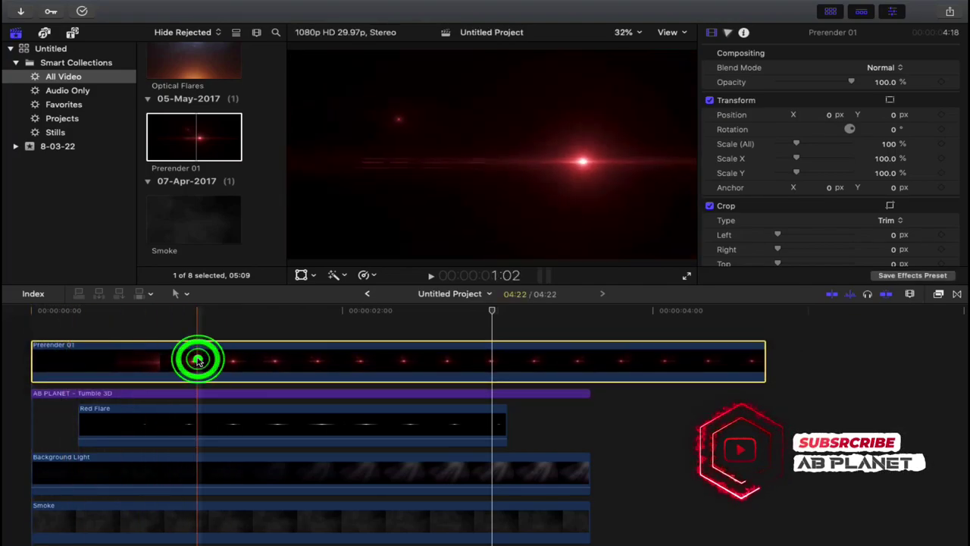
- Set the Prerender 01 flare's Blend Mode to Screen and Position Y to -80 px
{"action": "left_click", "coordinate": [883, 67]}
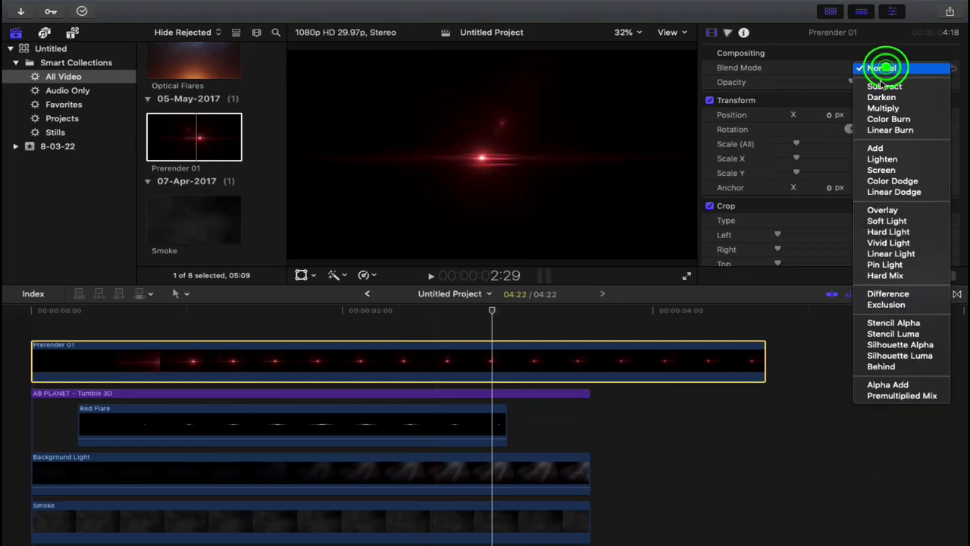
{"action": "left_click", "coordinate": [889, 174]}
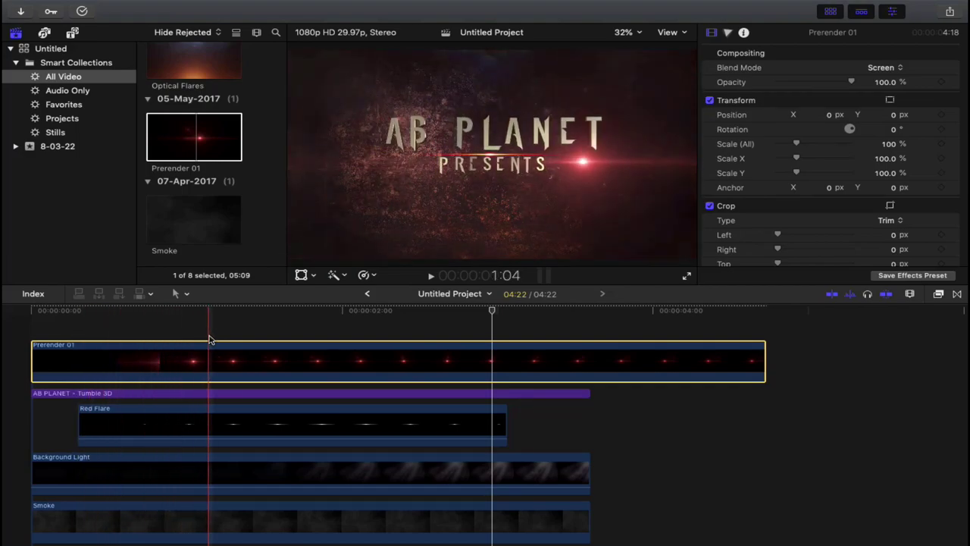
{"action": "left_click", "coordinate": [340, 368]}
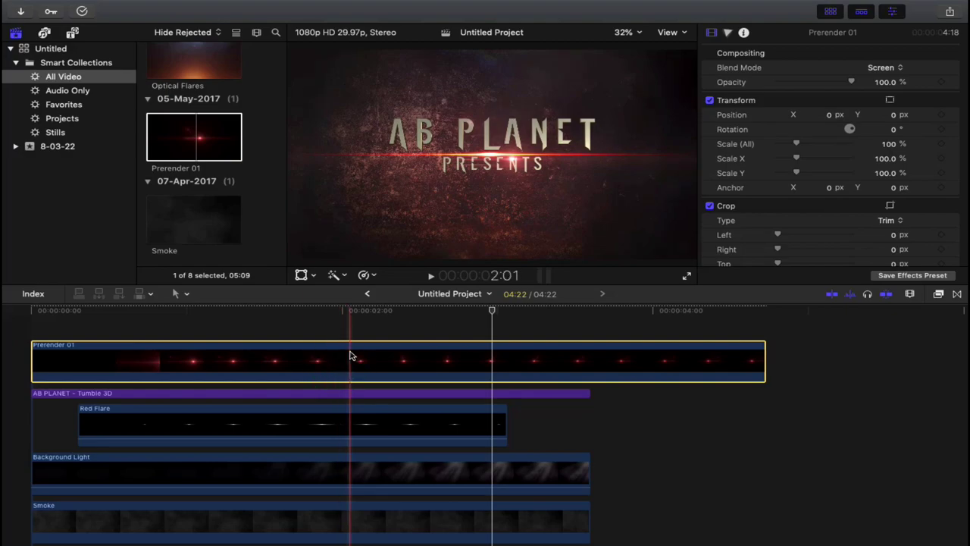
{"action": "left_click", "coordinate": [351, 310]}
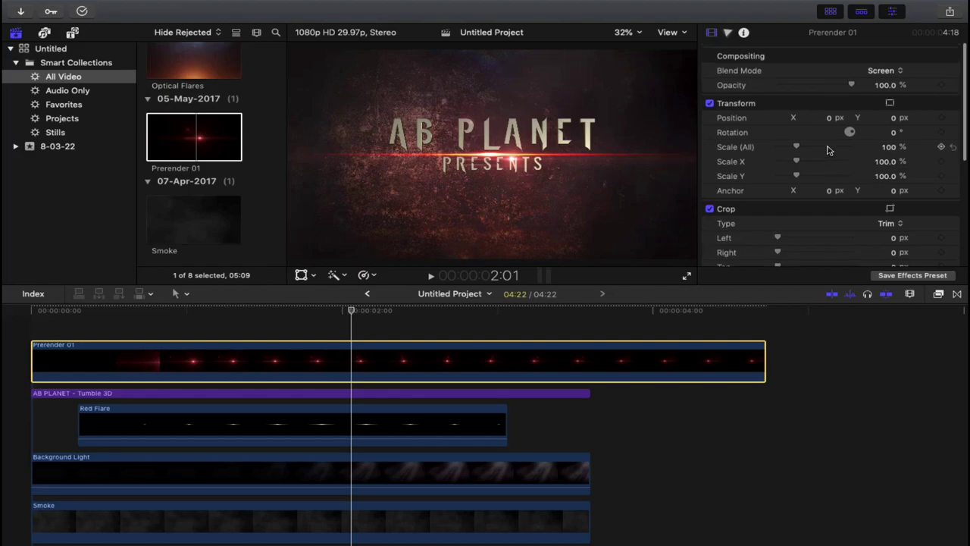
{"action": "left_click", "coordinate": [899, 114]}
{"action": "type", "text": "-80"}
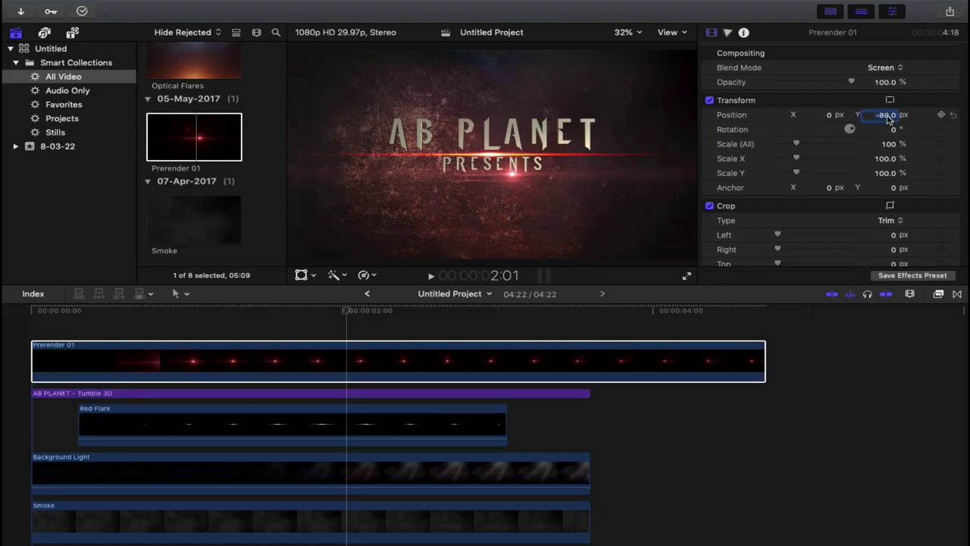
- Trim the Prerender 01 clip's end to 03:18 to match the other clips
{"action": "left_click_drag", "start_coordinate": [764, 358], "coordinate": [763, 357]}
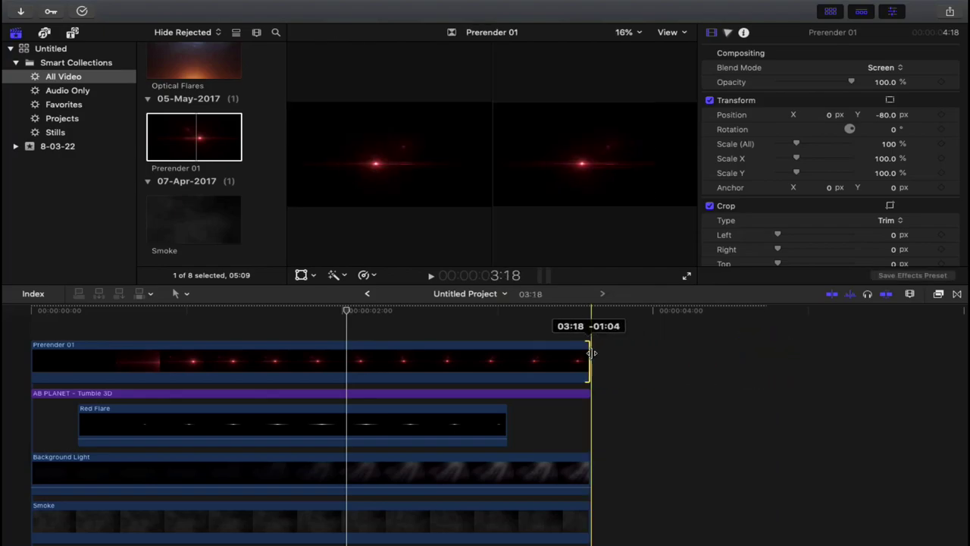
{"action": "left_click_drag", "start_coordinate": [763, 357], "coordinate": [589, 357]}
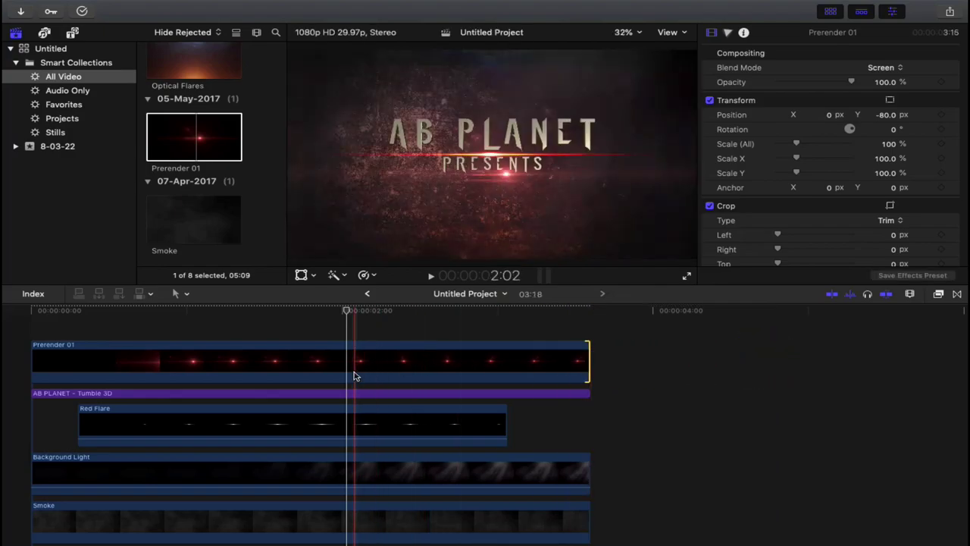
{"action": "left_click", "coordinate": [402, 369]}
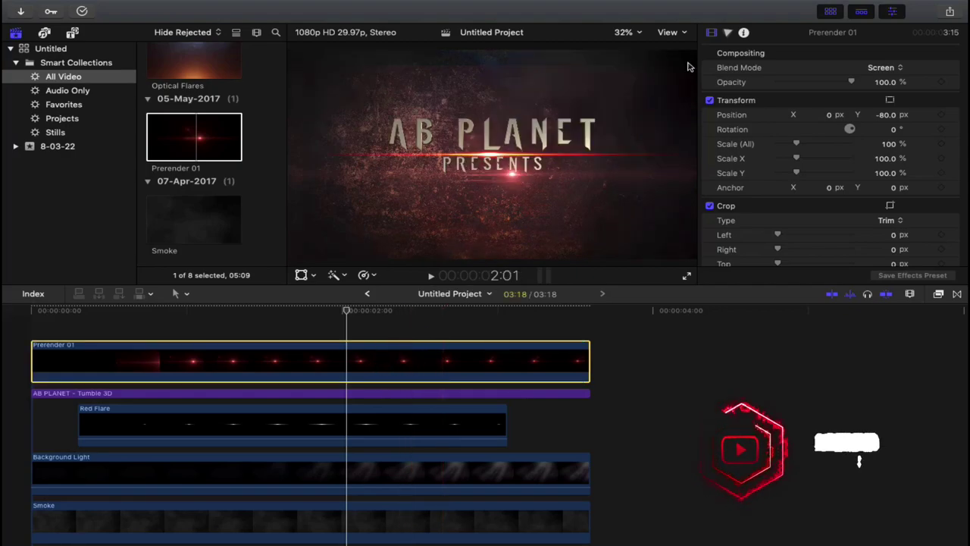
{"action": "left_click", "coordinate": [728, 33]}
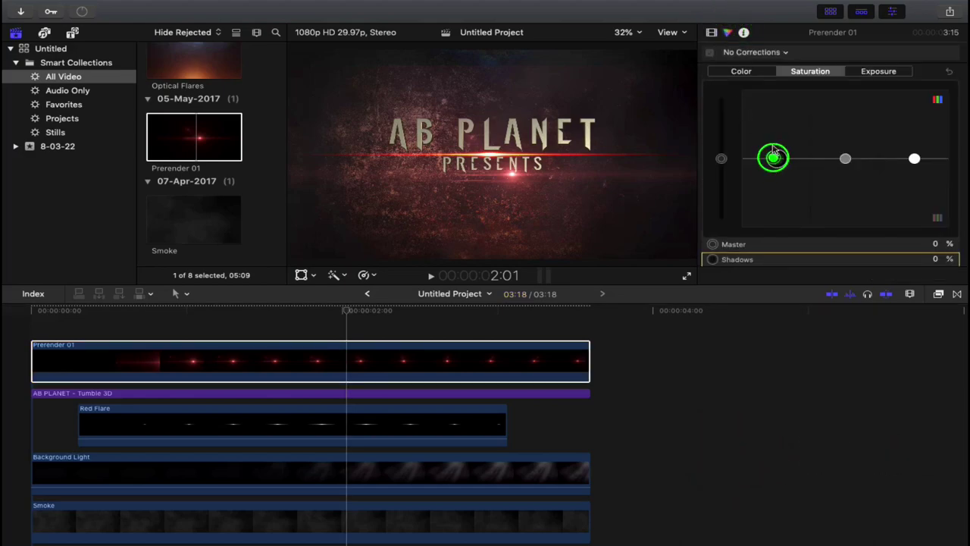
- In Color Board Saturation, set the flare's shadows to 80% and raise midtones and highlights
{"action": "left_click_drag", "start_coordinate": [773, 156], "coordinate": [777, 116]}
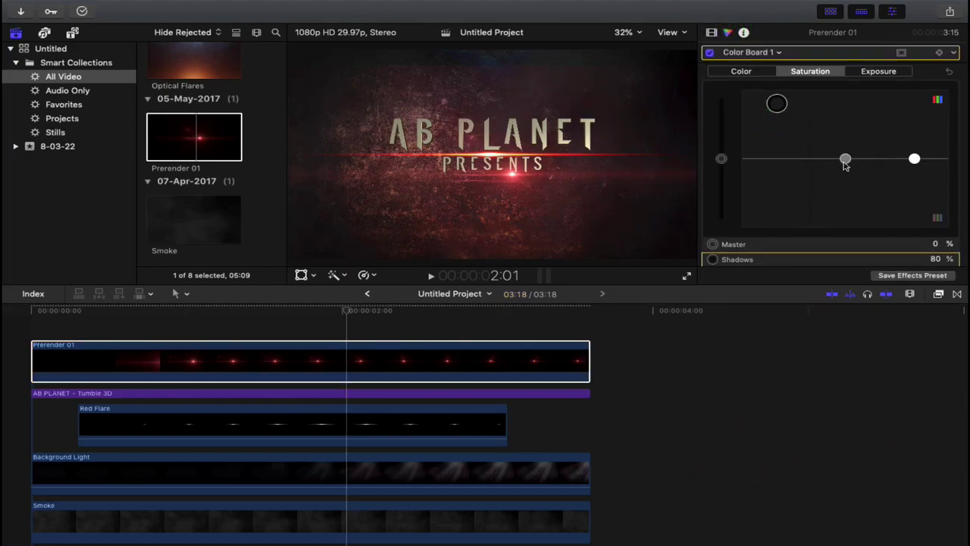
{"action": "left_click_drag", "start_coordinate": [845, 159], "coordinate": [847, 107]}
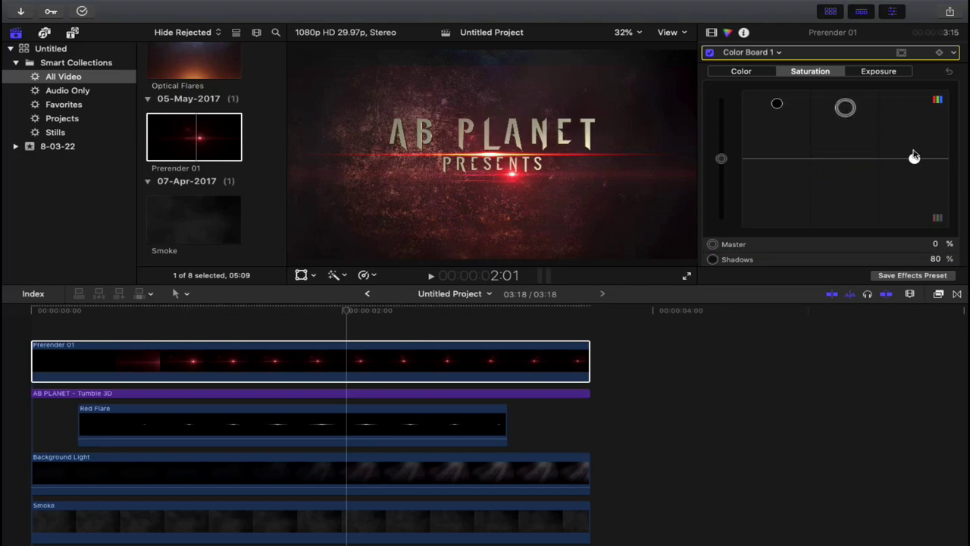
{"action": "left_click_drag", "start_coordinate": [915, 159], "coordinate": [915, 97]}
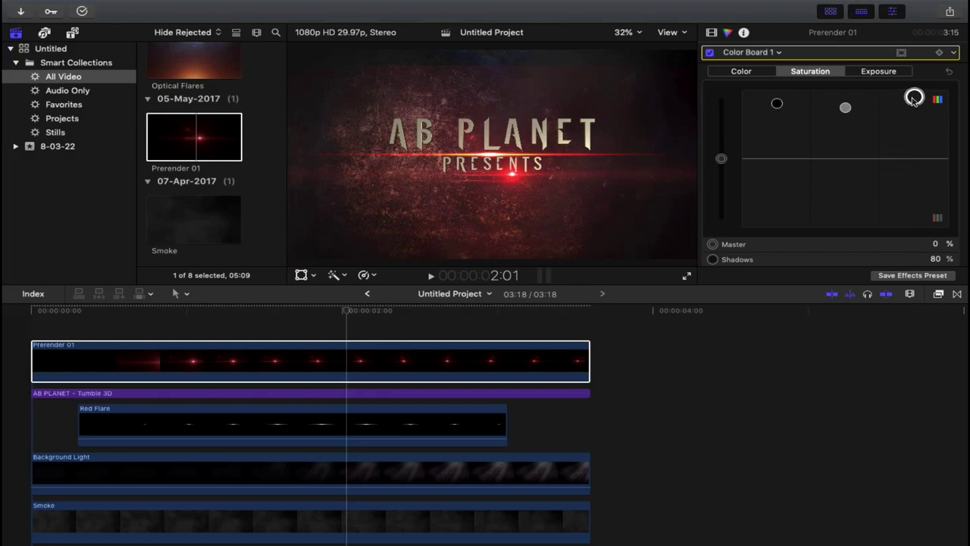
{"action": "left_click", "coordinate": [375, 346]}
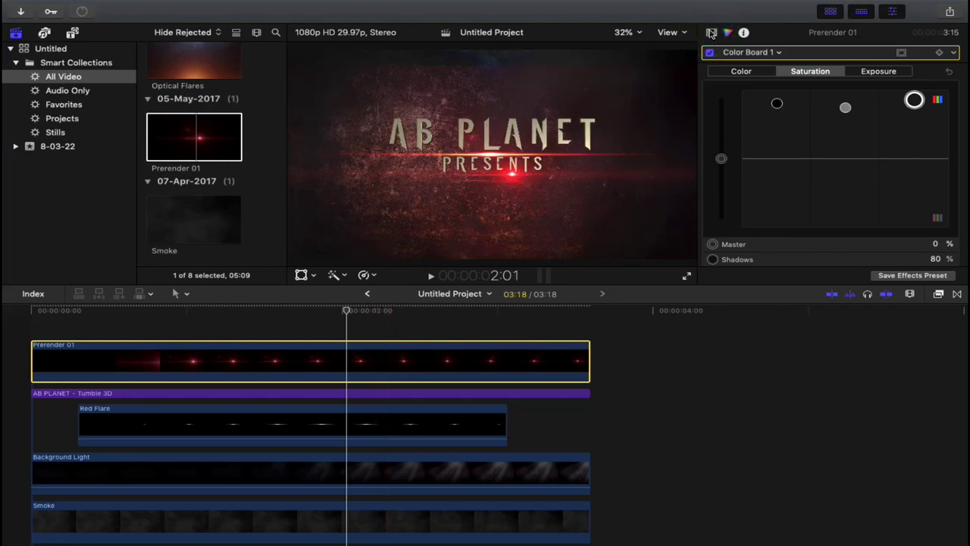
- Set Prerender 01's opacity to 70% in the Video inspector
{"action": "left_click", "coordinate": [747, 53]}
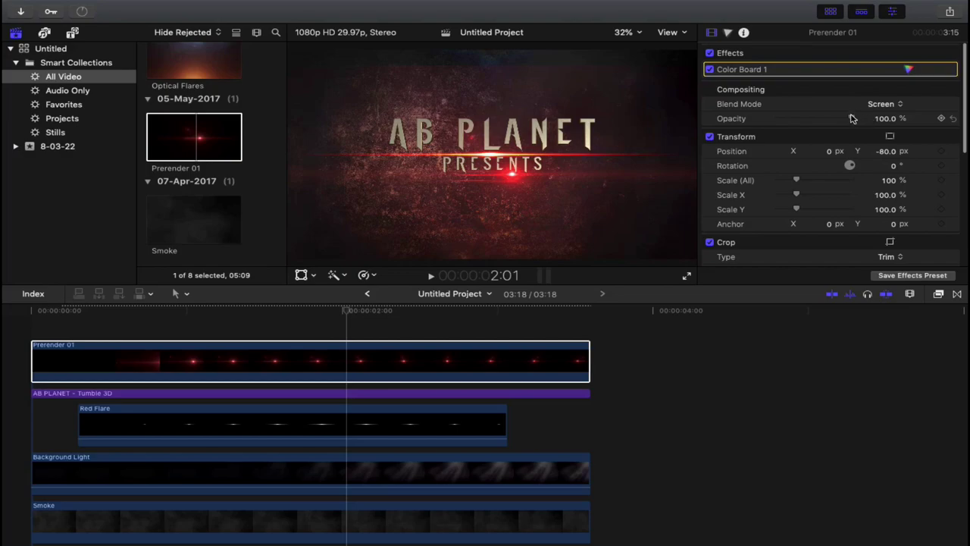
{"action": "left_click_drag", "start_coordinate": [847, 119], "coordinate": [842, 118]}
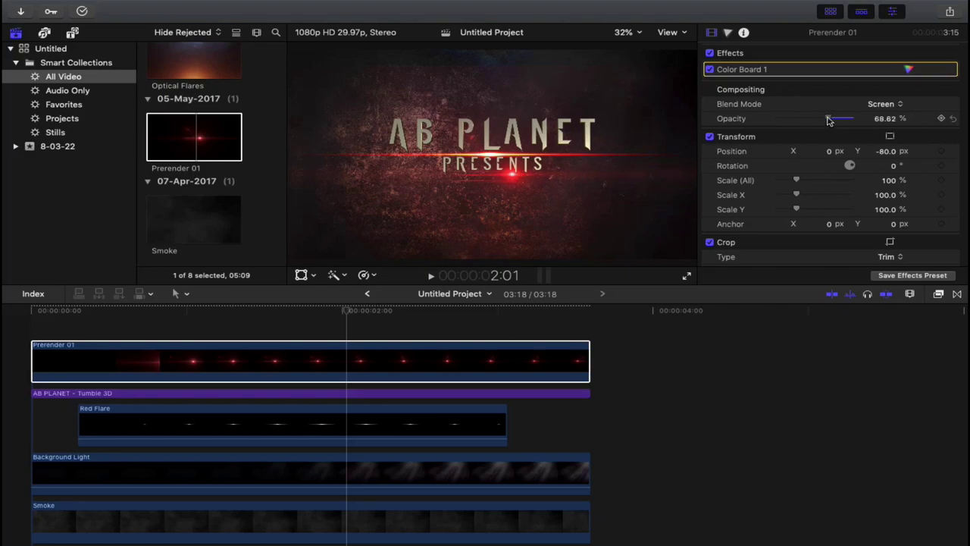
{"action": "left_click", "coordinate": [887, 119]}
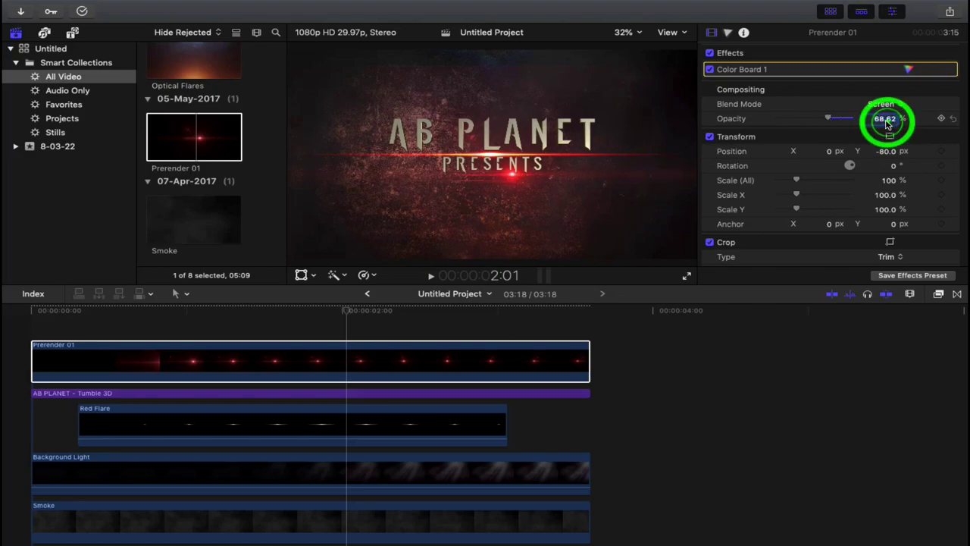
{"action": "type", "text": "70.0"}
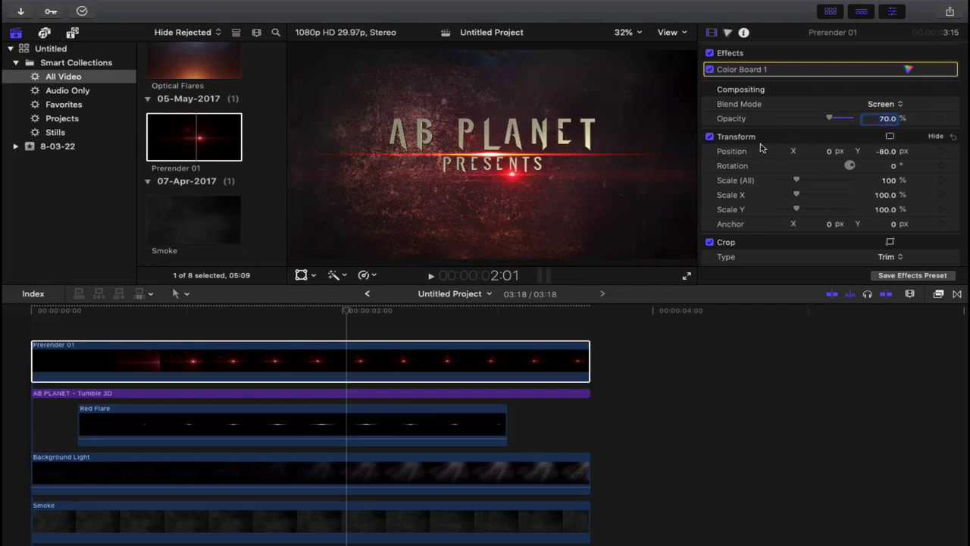
{"action": "left_click", "coordinate": [391, 370]}
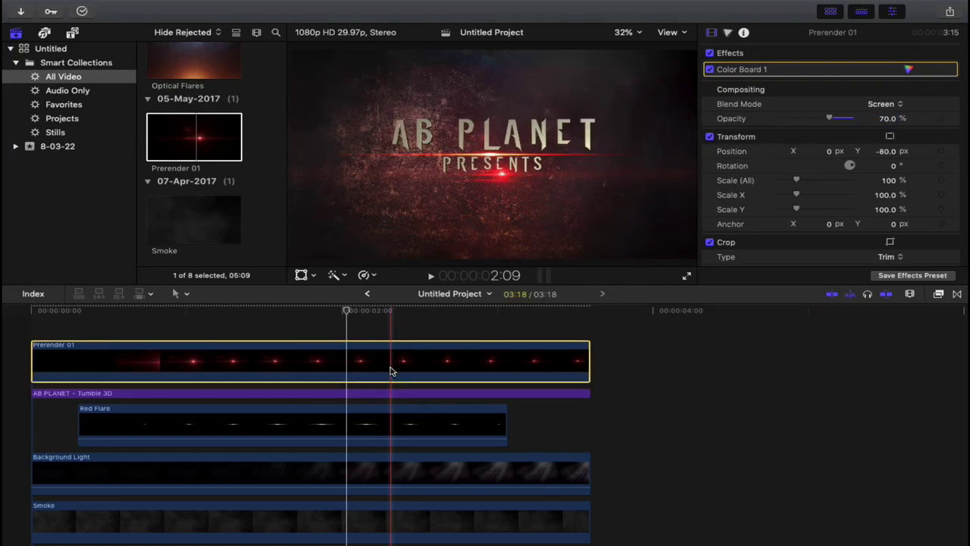
- Bring up the Titles and Generators browser showing the installed 3D titles library
{"action": "scroll", "coordinate": [390, 370], "scroll_direction": "down", "scroll_amount": 1}
{"action": "scroll", "coordinate": [390, 371], "scroll_direction": "down", "scroll_amount": 1}
{"action": "scroll", "coordinate": [391, 371], "scroll_direction": "down", "scroll_amount": 2}
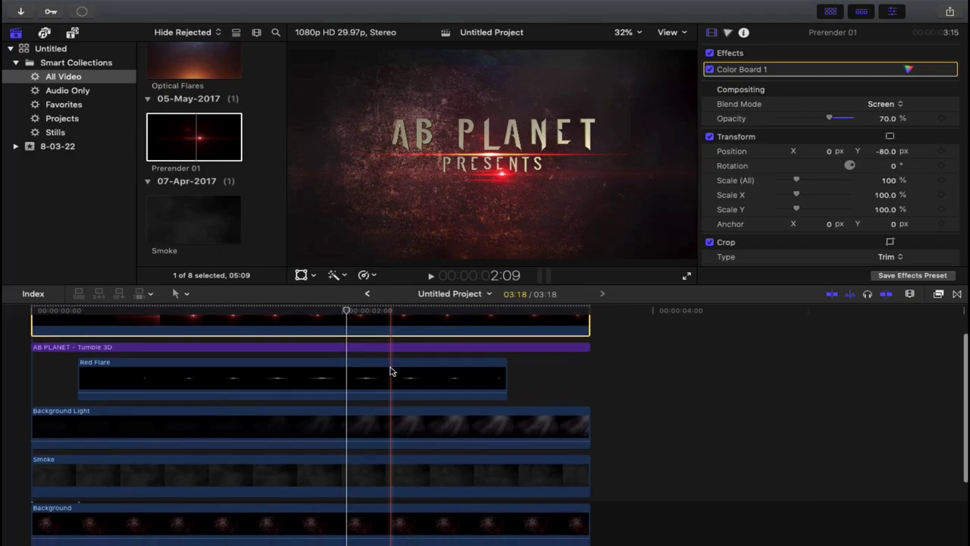
{"action": "scroll", "coordinate": [390, 371], "scroll_direction": "down", "scroll_amount": 1}
{"action": "scroll", "coordinate": [390, 371], "scroll_direction": "down", "scroll_amount": 2}
{"action": "scroll", "coordinate": [390, 367], "scroll_direction": "up", "scroll_amount": 5}
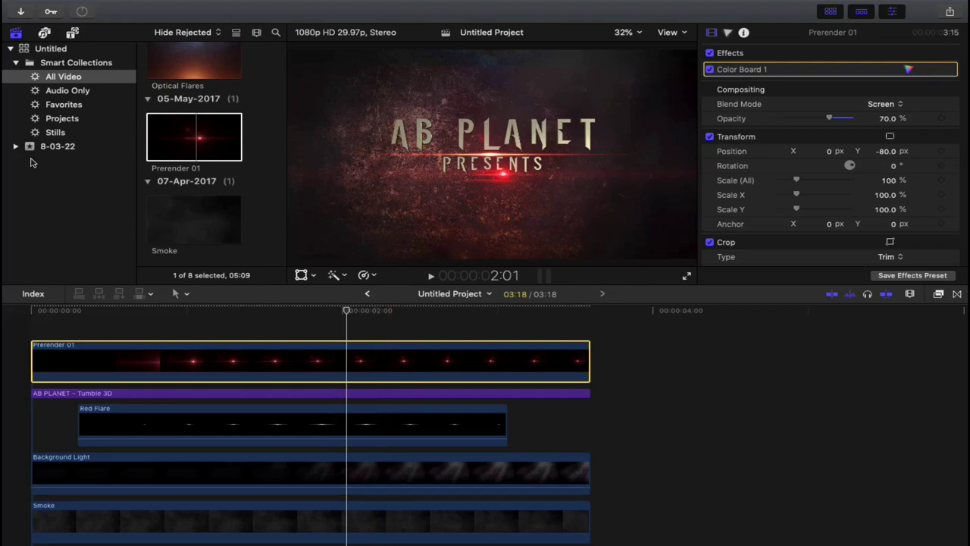
{"action": "left_click", "coordinate": [72, 33]}
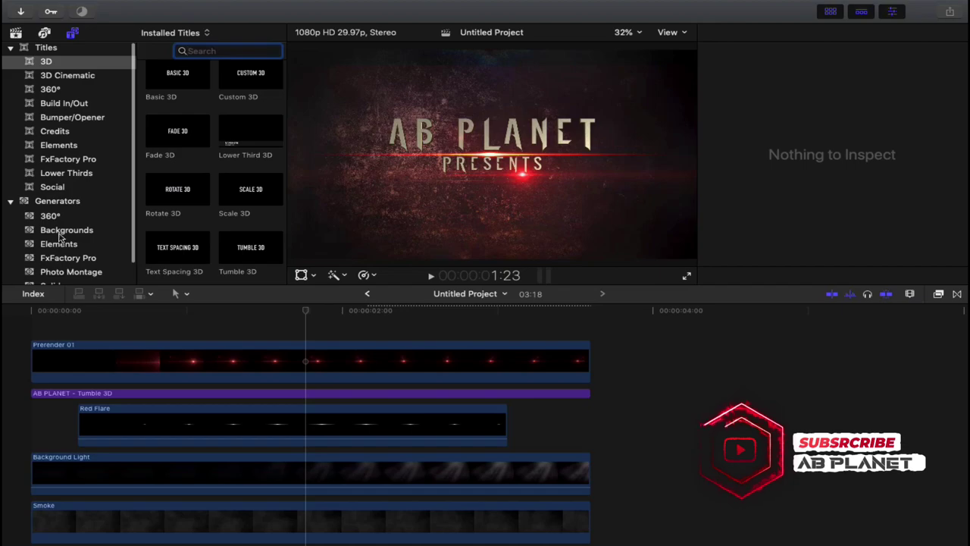
- Add a black Custom solid above all clips and trim it to end at 3:18
{"action": "scroll", "coordinate": [59, 237], "scroll_direction": "down", "scroll_amount": 2}
{"action": "left_click", "coordinate": [54, 263]}
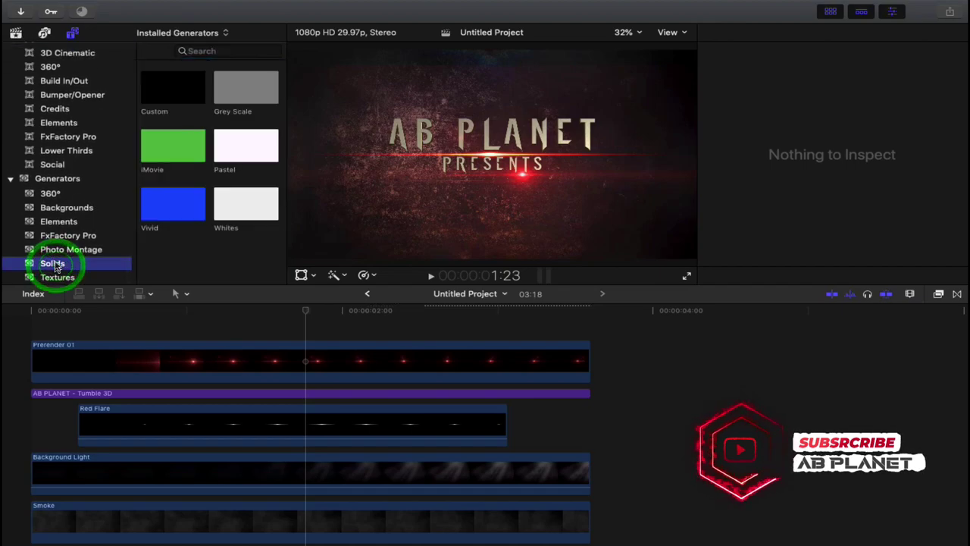
{"action": "mouse_move", "coordinate": [172, 87]}
{"action": "left_mouse_down"}
{"action": "mouse_move", "coordinate": [54, 317]}
{"action": "mouse_move", "coordinate": [38, 324]}
{"action": "left_mouse_up"}
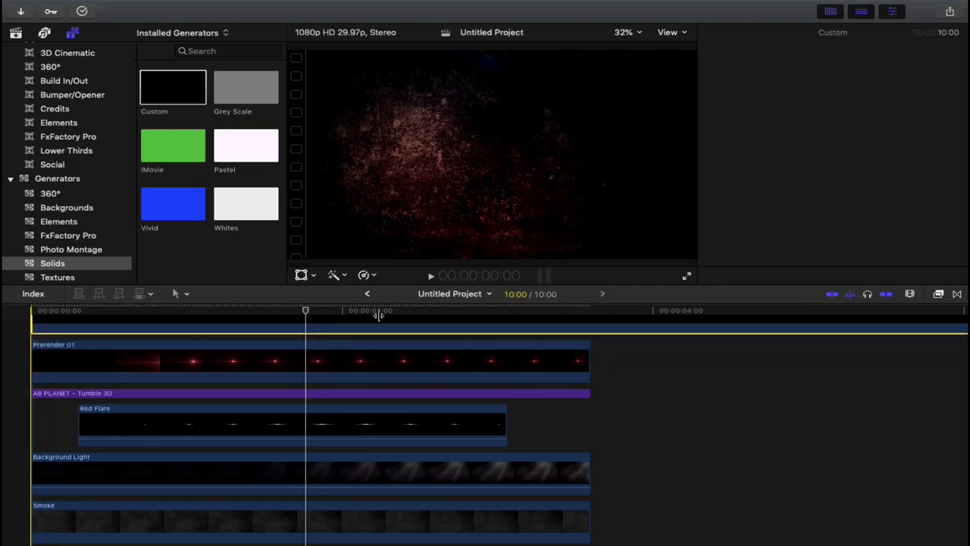
{"action": "scroll", "coordinate": [378, 315], "scroll_direction": "right", "scroll_amount": 10}
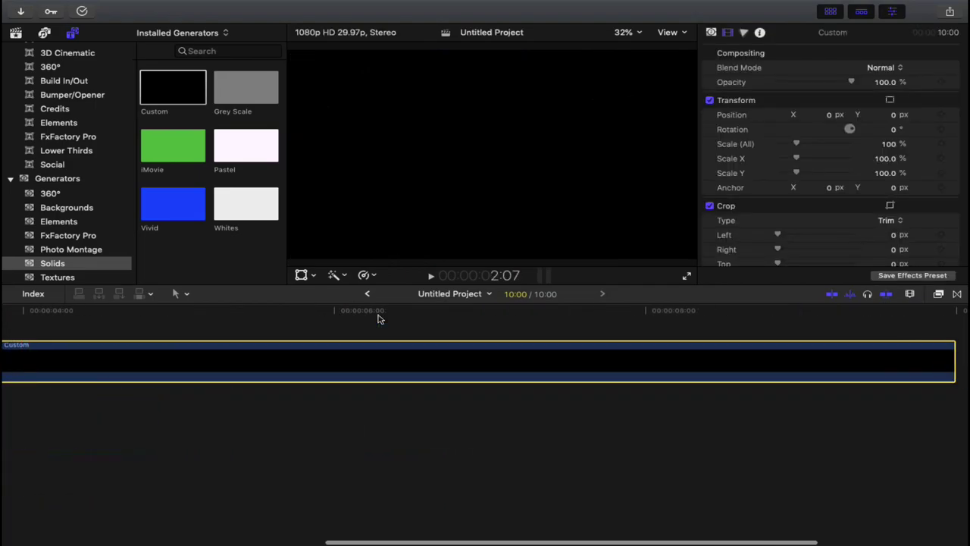
{"action": "left_click", "coordinate": [877, 365]}
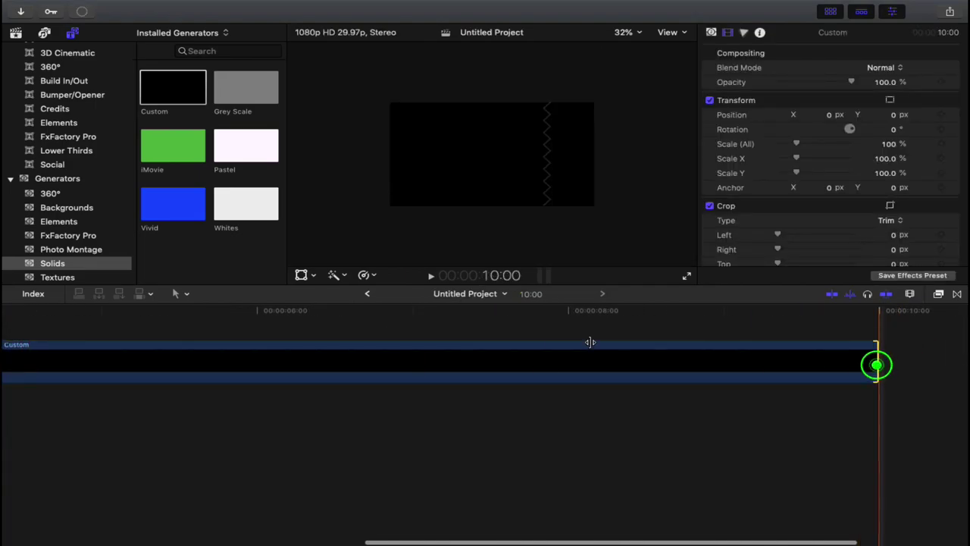
{"action": "left_click_drag", "start_coordinate": [591, 342], "coordinate": [4, 332]}
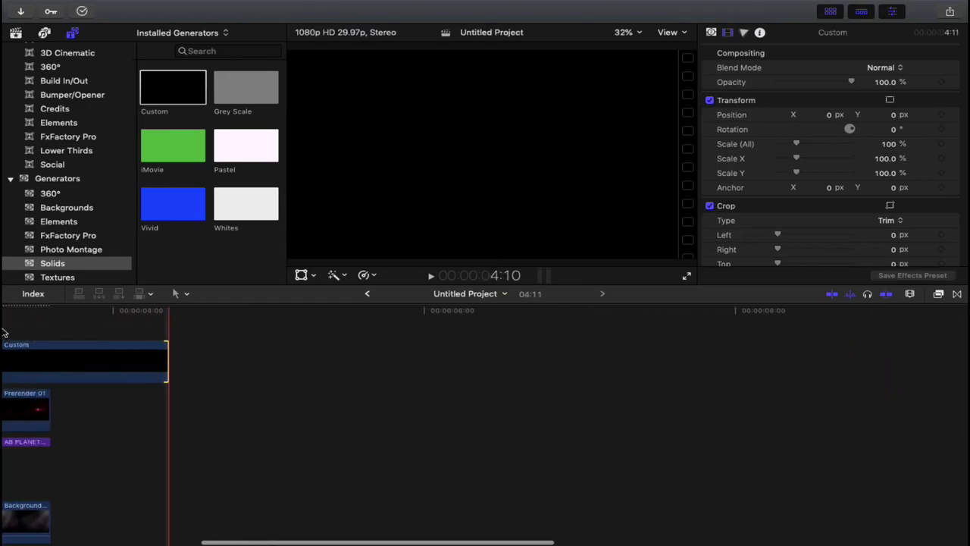
{"action": "scroll", "coordinate": [4, 331], "scroll_direction": "left", "scroll_amount": 5}
{"action": "left_click_drag", "start_coordinate": [416, 357], "coordinate": [321, 357]}
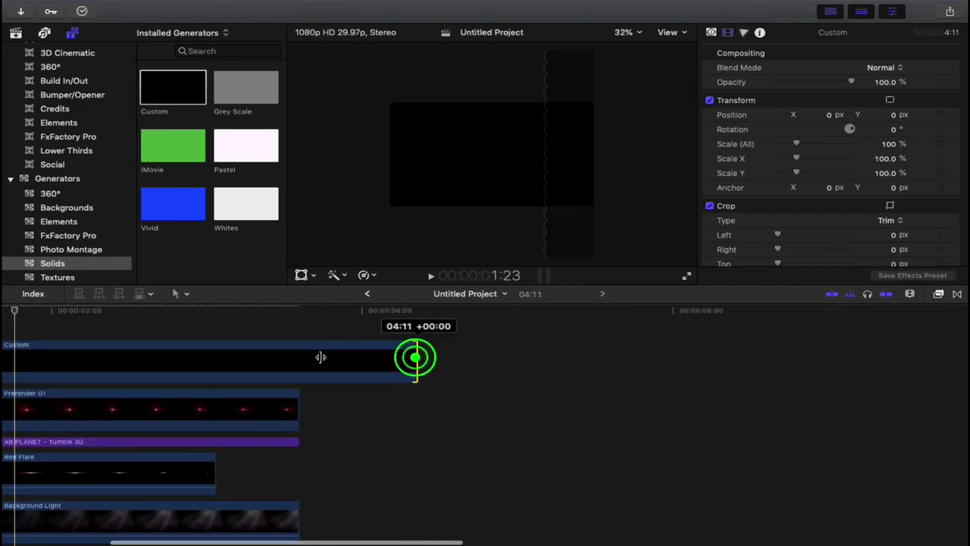
{"action": "left_click_drag", "start_coordinate": [415, 357], "coordinate": [297, 357]}
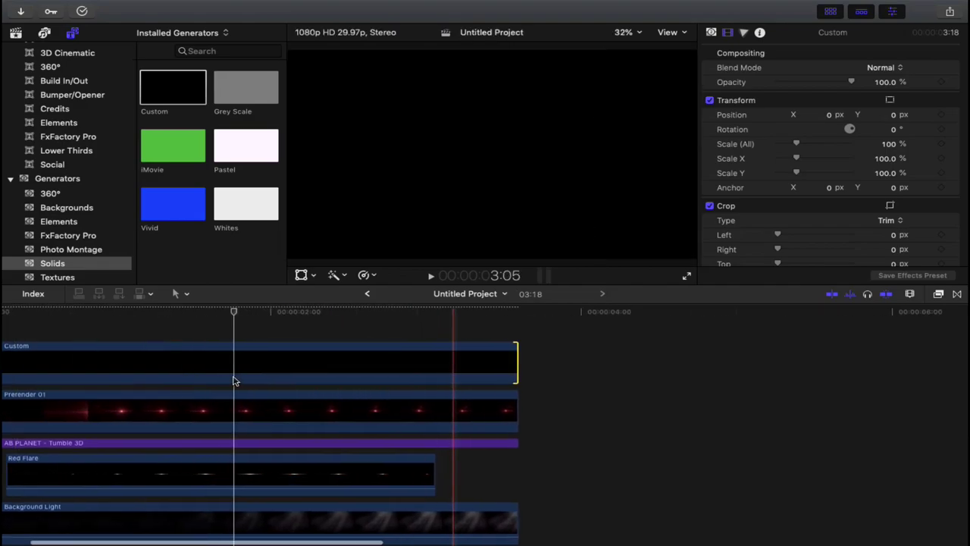
- Crop the solid about 891 px from the bottom to form a top letterbox bar
{"action": "left_click", "coordinate": [267, 366]}
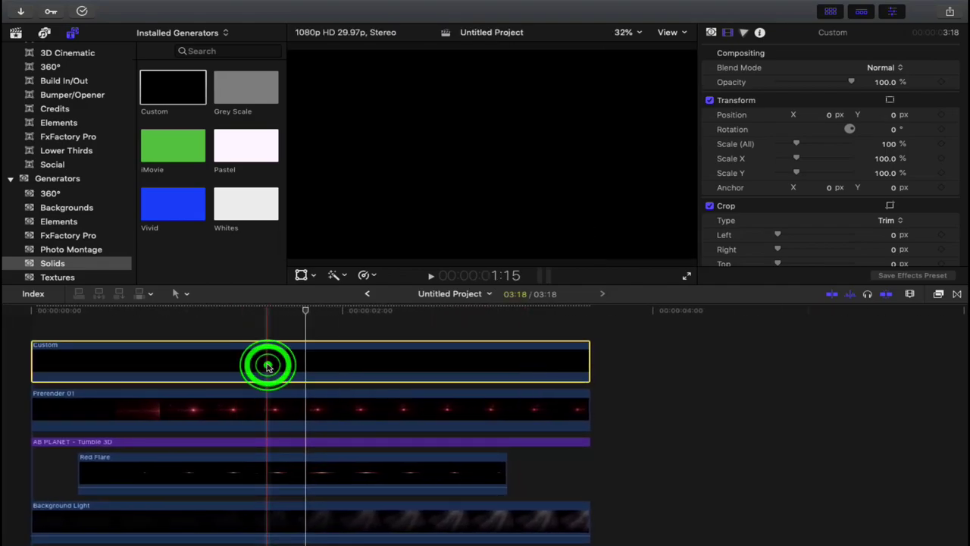
{"action": "scroll", "coordinate": [802, 235], "scroll_direction": "down", "scroll_amount": 3}
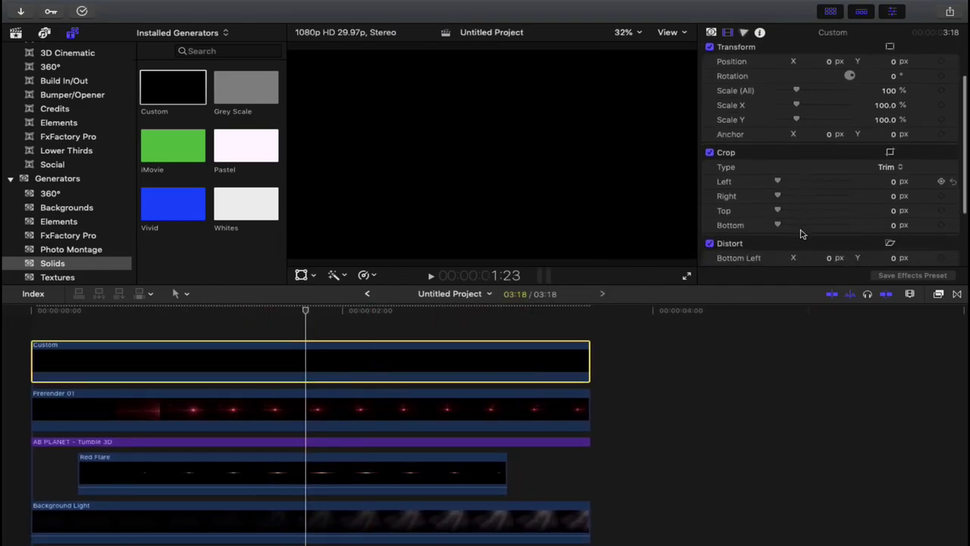
{"action": "left_click_drag", "start_coordinate": [779, 225], "coordinate": [839, 229]}
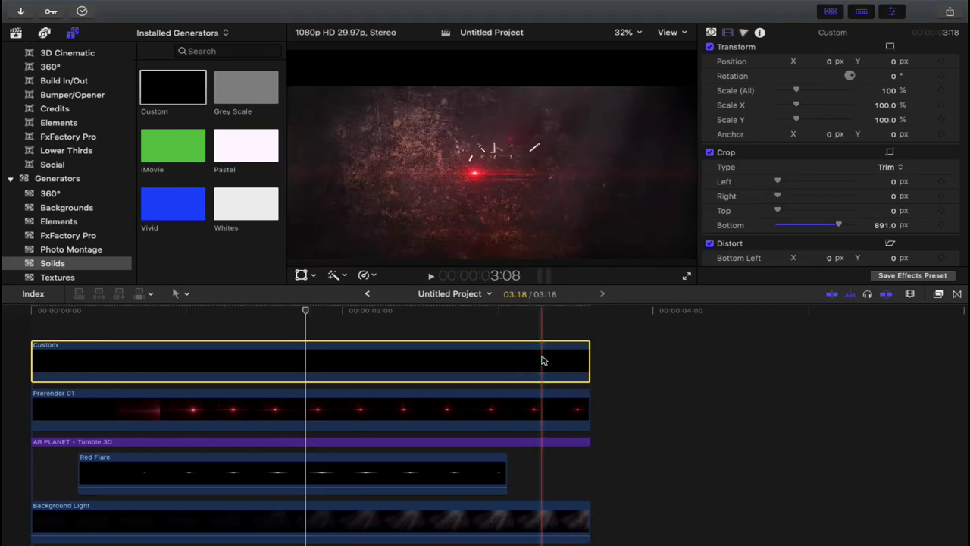
- Add another black Custom solid above the clips and trim it to end at 3:18
{"action": "left_click", "coordinate": [173, 82]}
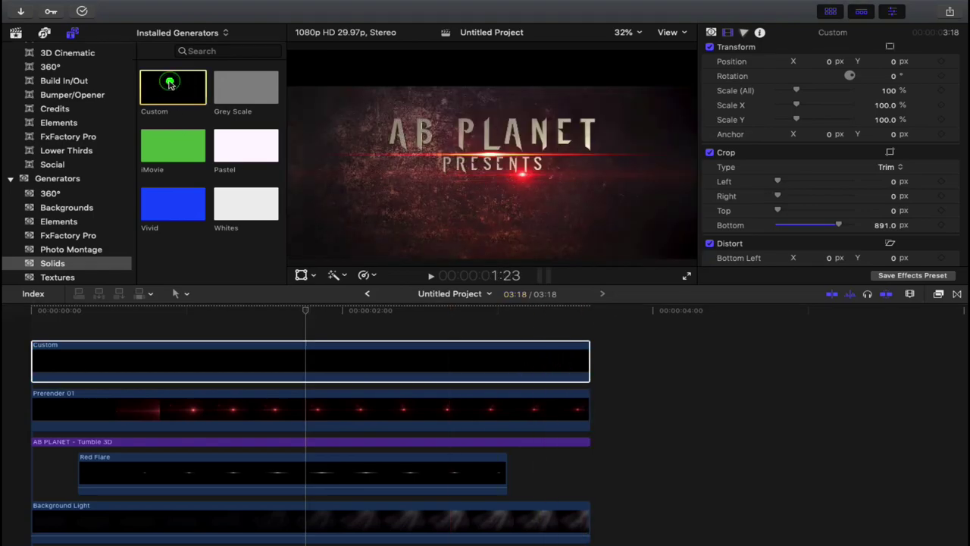
{"action": "left_click_drag", "start_coordinate": [109, 275], "coordinate": [34, 329]}
{"action": "scroll", "coordinate": [515, 369], "scroll_direction": "right", "scroll_amount": 10}
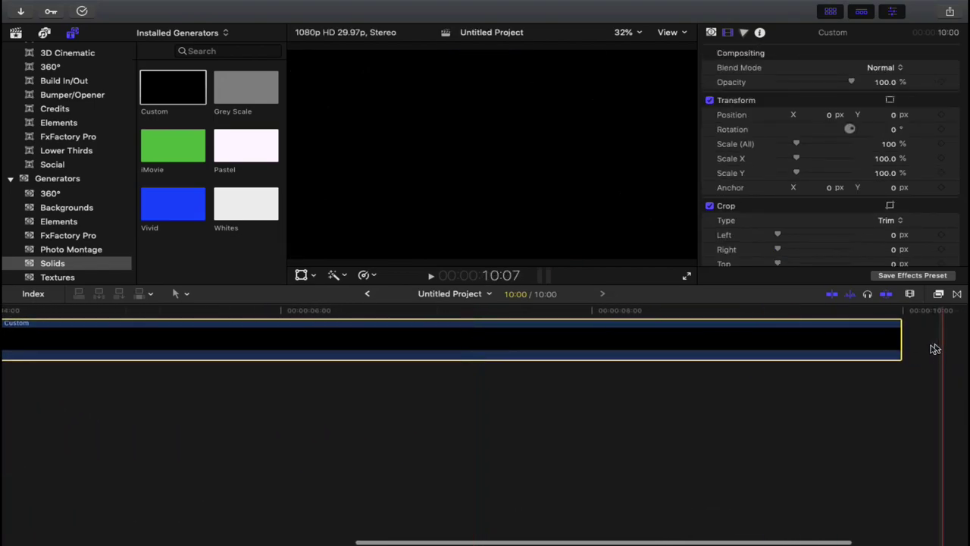
{"action": "left_click", "coordinate": [898, 341]}
{"action": "left_click_drag", "start_coordinate": [899, 341], "coordinate": [54, 329]}
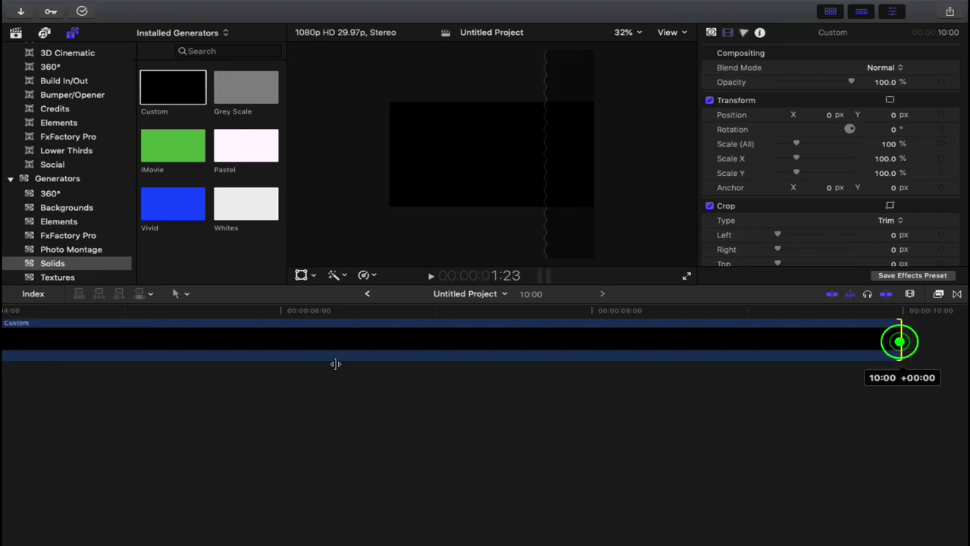
{"action": "scroll", "coordinate": [318, 348], "scroll_direction": "left", "scroll_amount": 1}
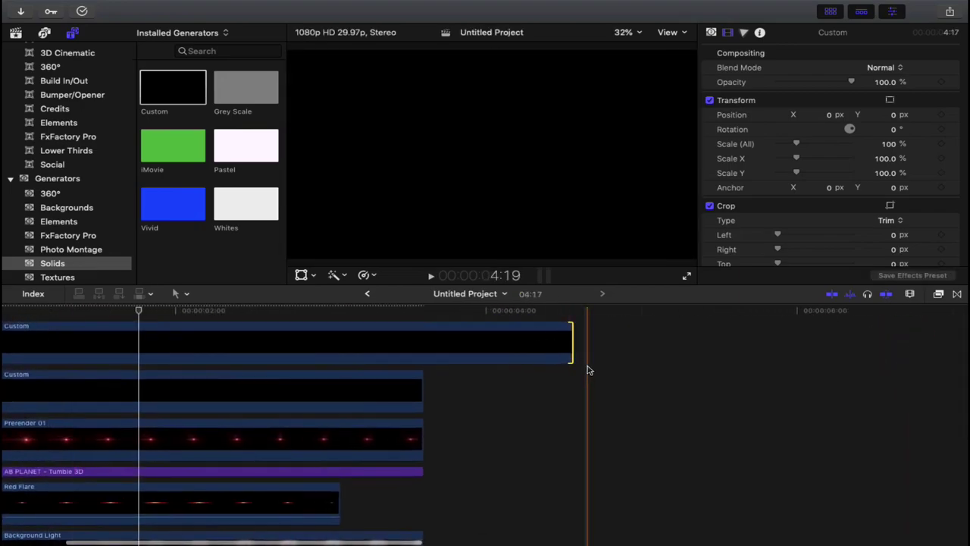
{"action": "left_click_drag", "start_coordinate": [567, 343], "coordinate": [422, 342]}
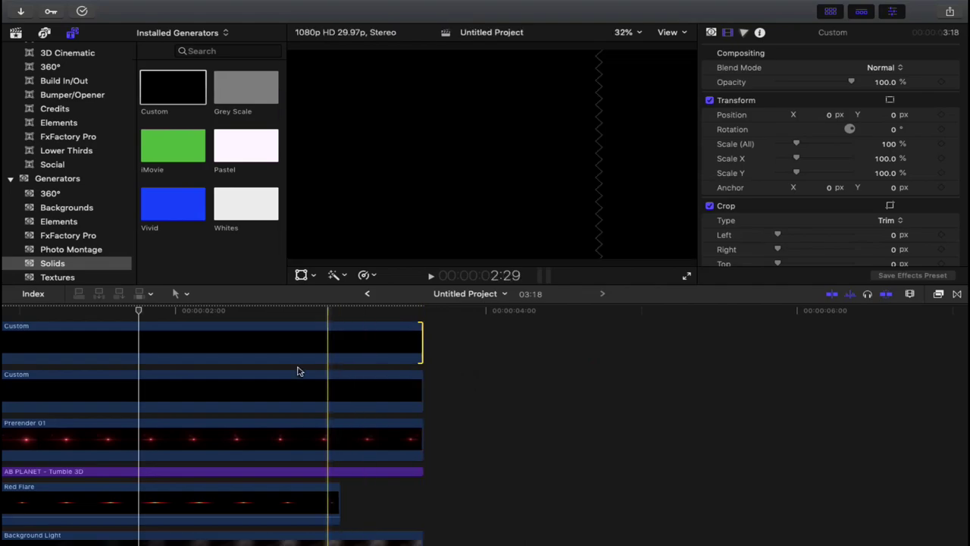
- Crop the new solid 933 px from the top into a bottom bar, then reselect the first solid
{"action": "scroll", "coordinate": [299, 371], "scroll_direction": "left", "scroll_amount": 3}
{"action": "left_click", "coordinate": [297, 371]}
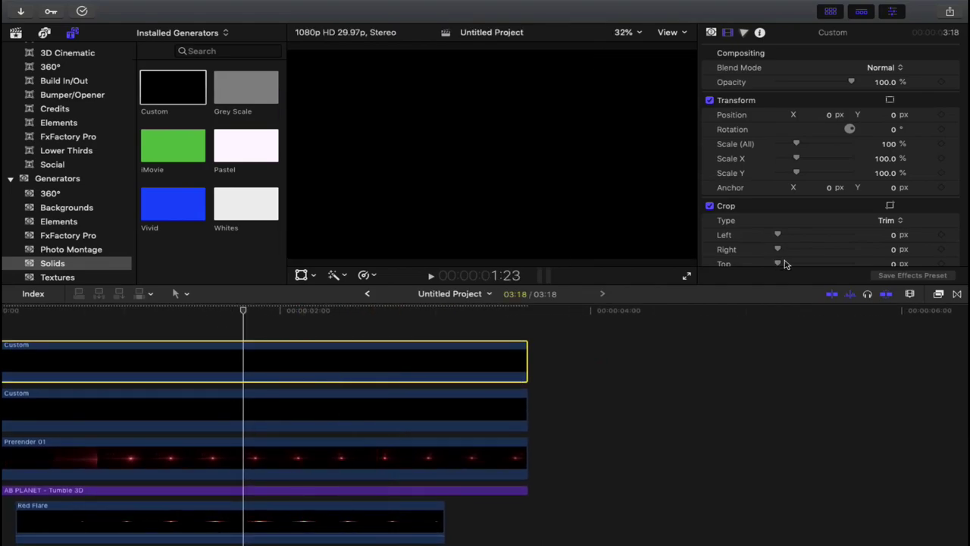
{"action": "scroll", "coordinate": [785, 264], "scroll_direction": "down", "scroll_amount": 4}
{"action": "left_click_drag", "start_coordinate": [779, 206], "coordinate": [843, 208]}
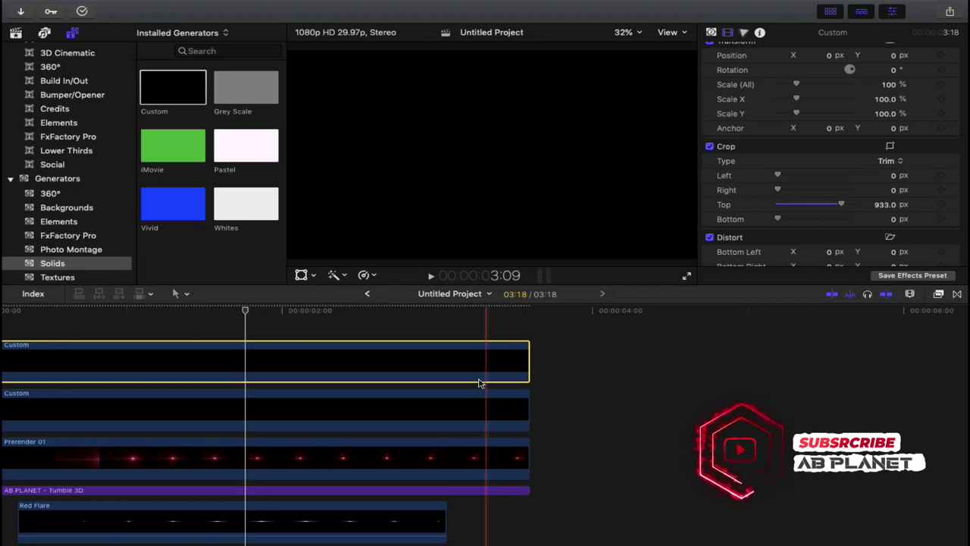
{"action": "left_click", "coordinate": [465, 407]}
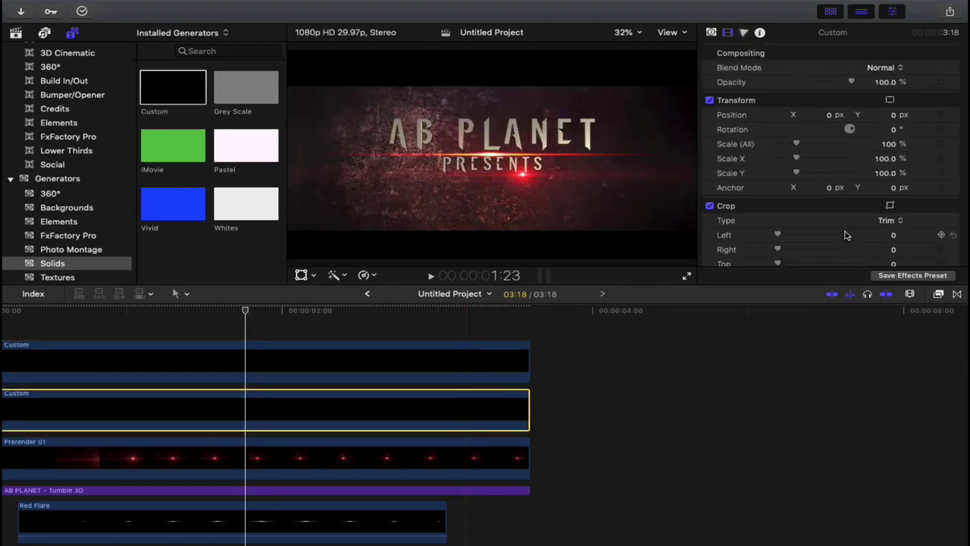
{"action": "scroll", "coordinate": [847, 234], "scroll_direction": "down", "scroll_amount": 3}
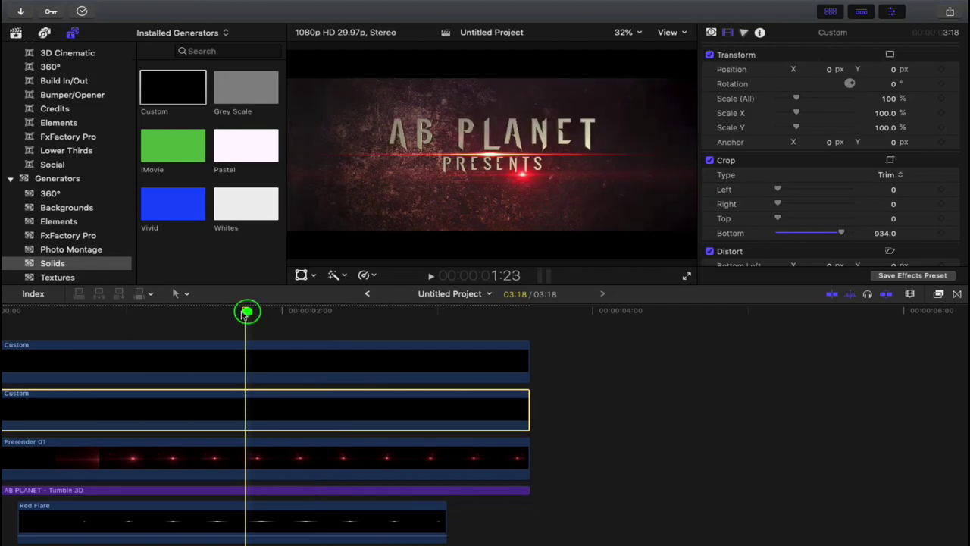
- Play the letterboxed intro from 00:00 to review it
{"action": "left_click_drag", "start_coordinate": [244, 315], "coordinate": [9, 309]}
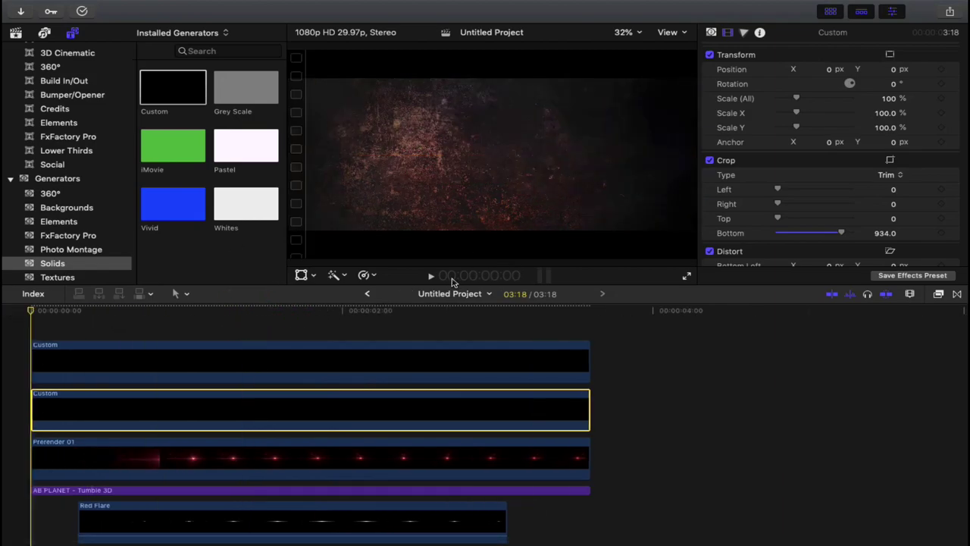
{"action": "left_click", "coordinate": [430, 276]}
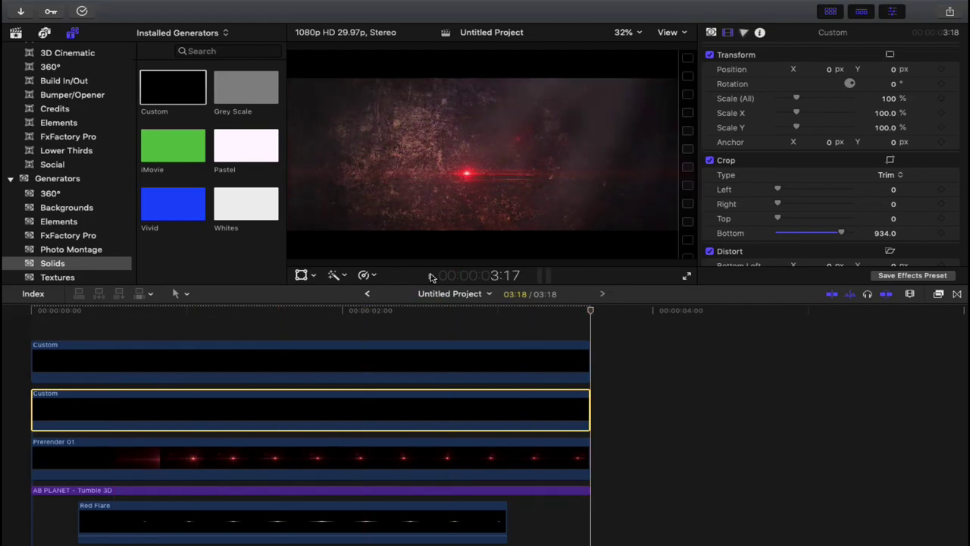
{"action": "left_click", "coordinate": [430, 276]}
{"action": "left_click", "coordinate": [431, 276]}
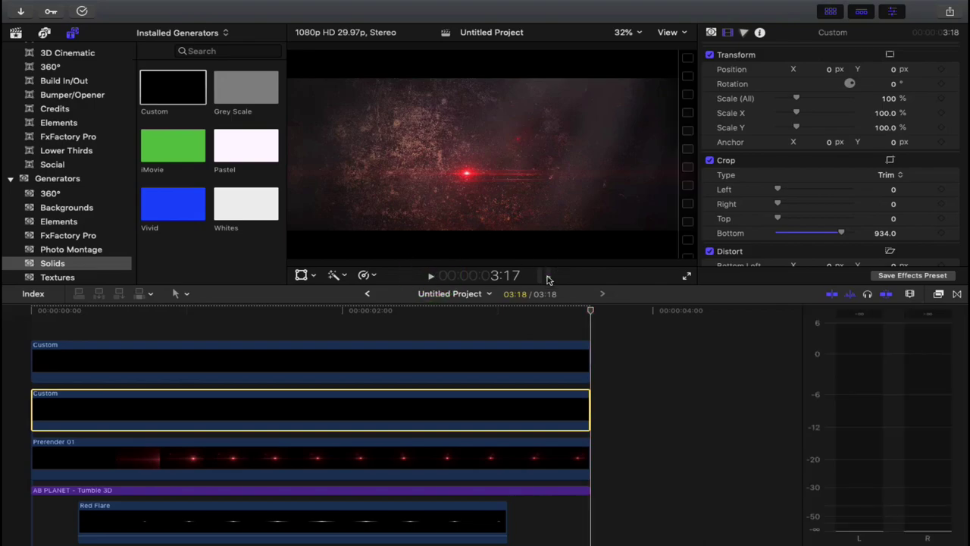
{"action": "left_click", "coordinate": [32, 322]}
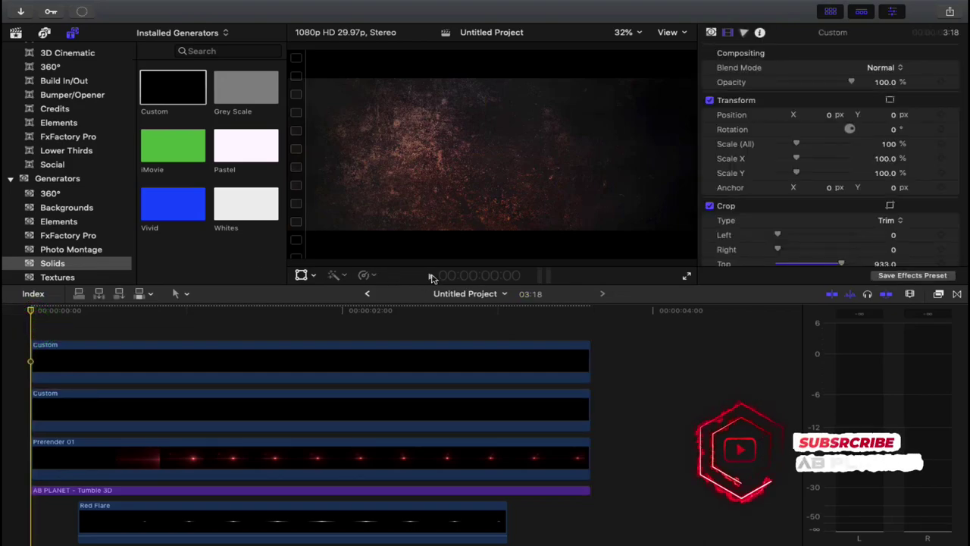
{"action": "left_click", "coordinate": [432, 277]}
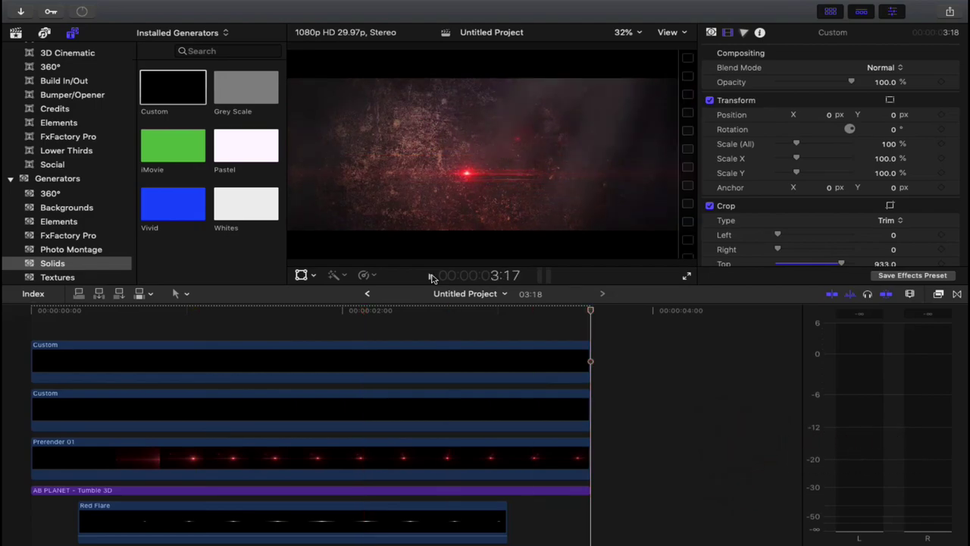
- Stop the screen recording from the recorder's menu-bar controls
{"action": "mouse_move", "coordinate": [858, 2]}
{"action": "left_click", "coordinate": [665, 6]}
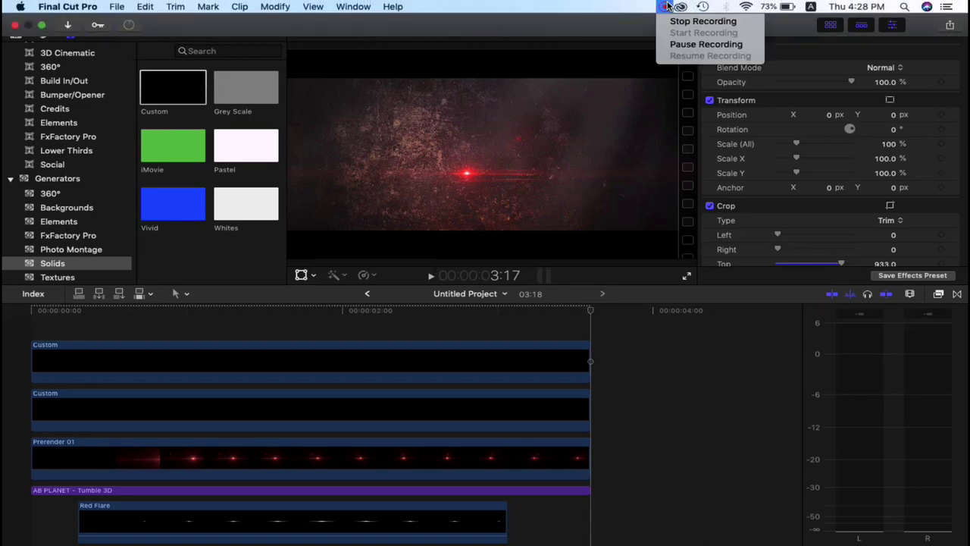
{"action": "left_click", "coordinate": [669, 21]}
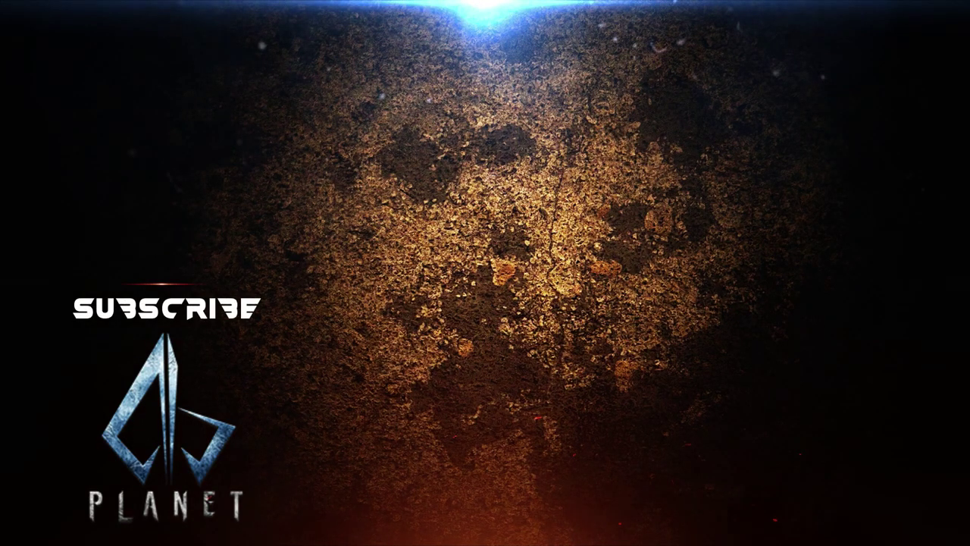